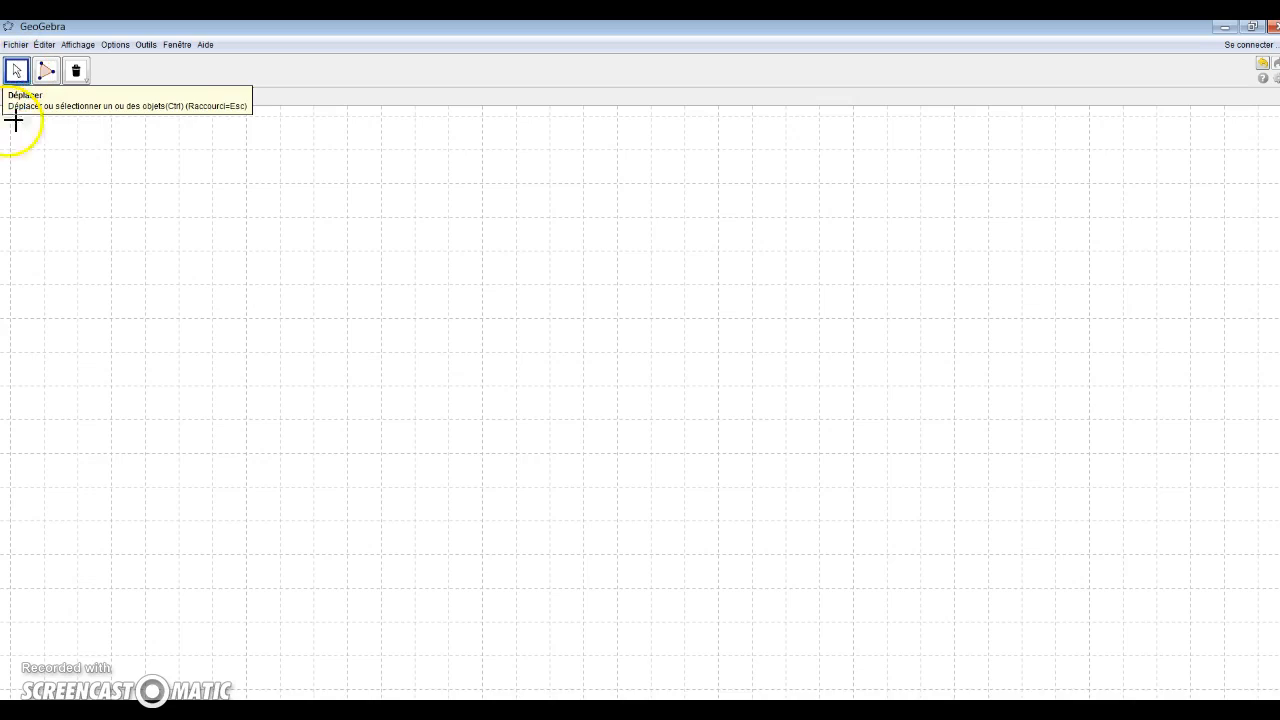
- Show and hide the coordinate axes, and hide and redisplay the grid
click(251, 66)
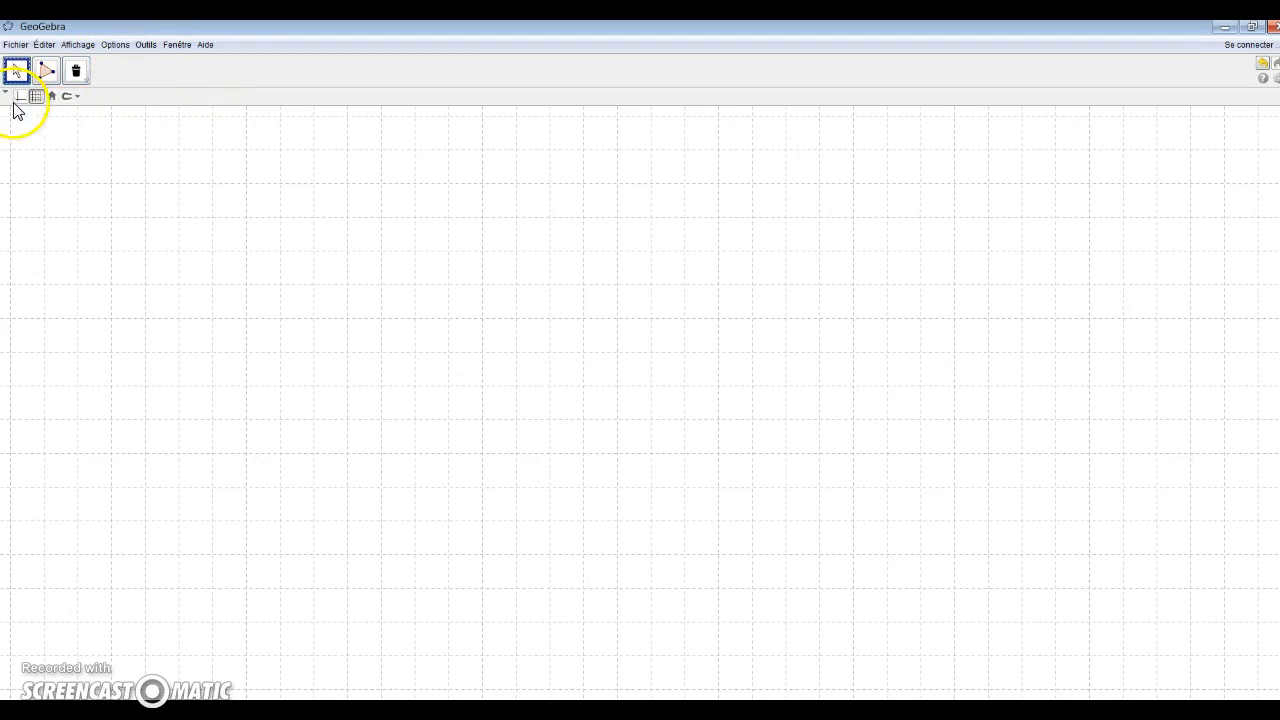
click(21, 100)
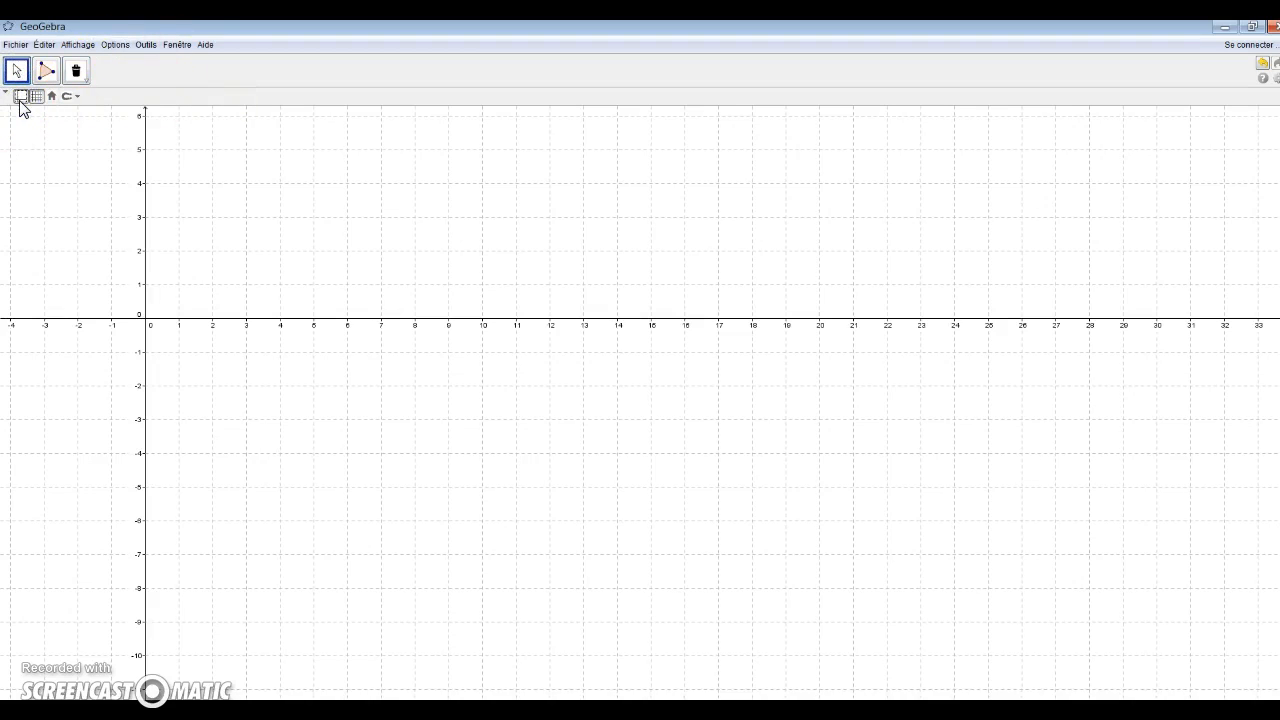
click(21, 98)
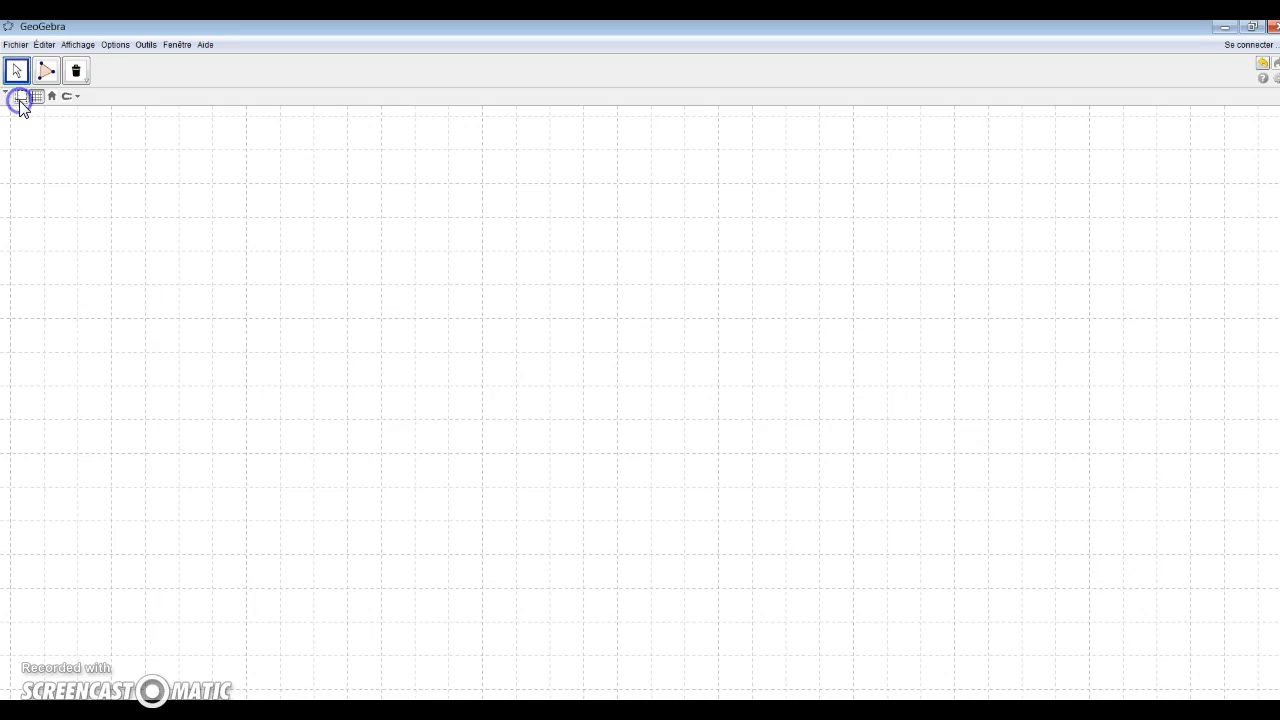
click(36, 98)
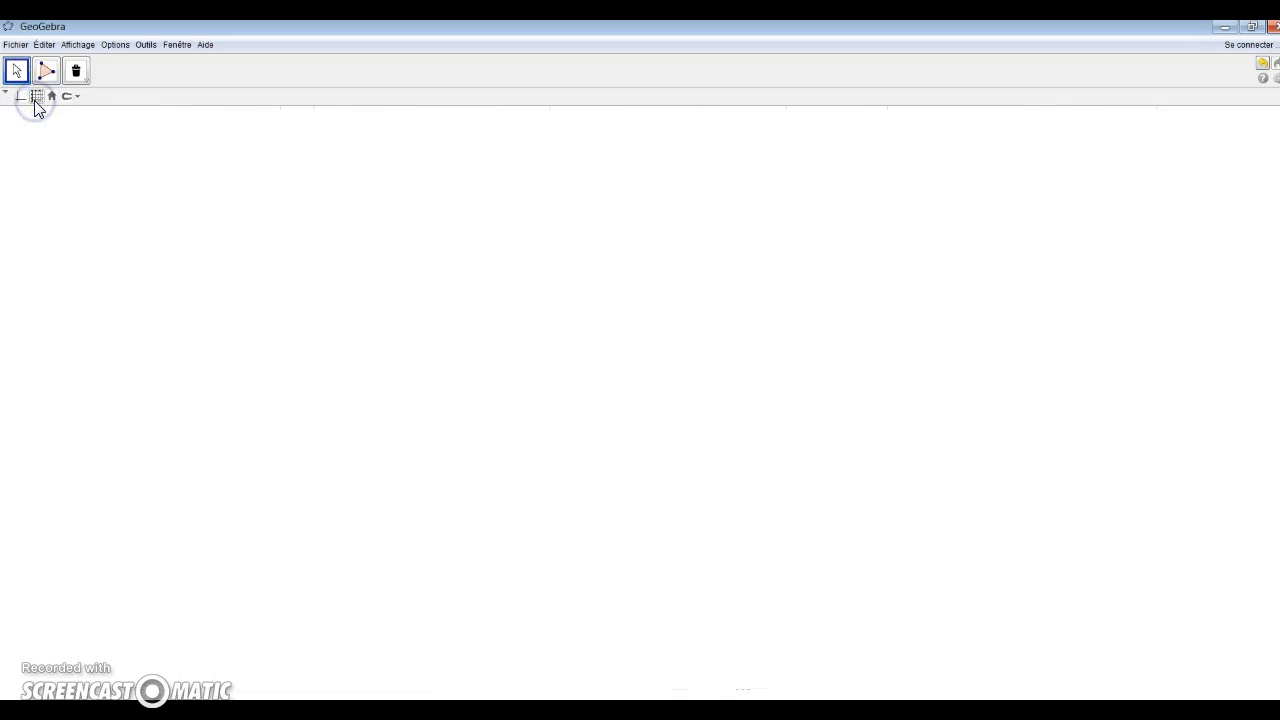
click(36, 98)
- Zoom the drawing area in and out and restore the standard view
click(50, 102)
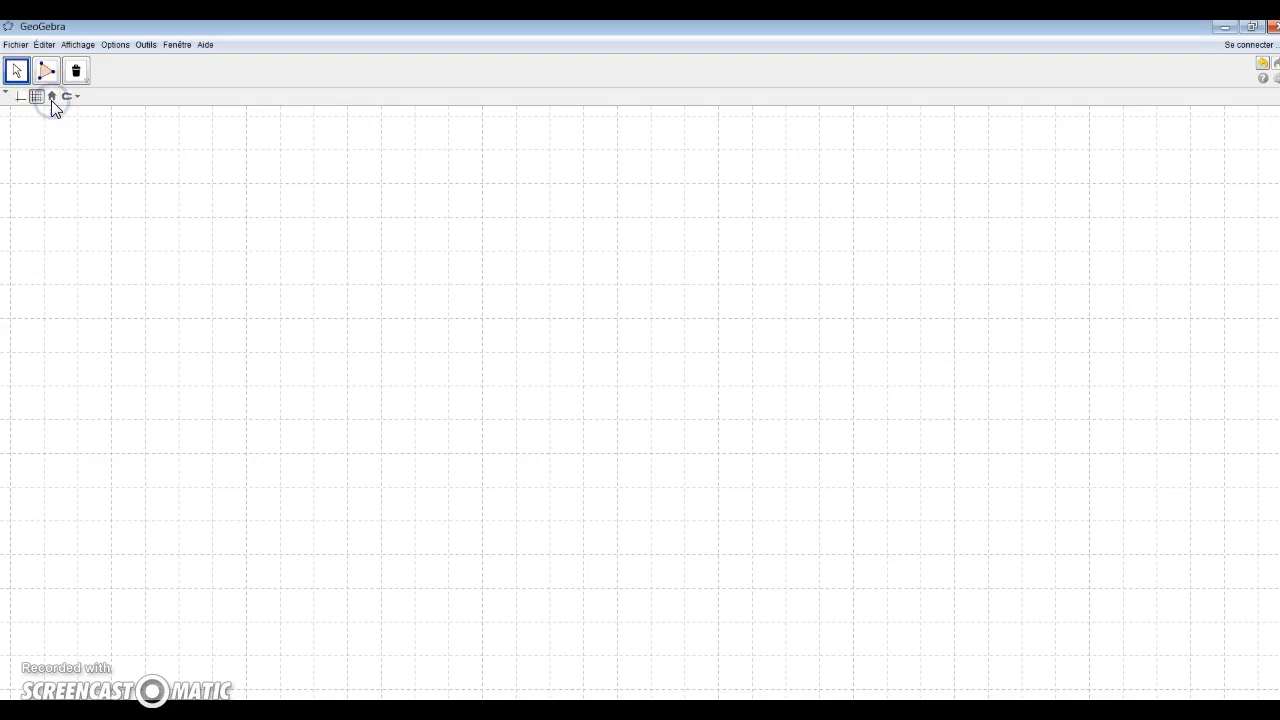
scroll(135, 235, down, 4)
scroll(135, 235, up, 3)
scroll(164, 243, down, 3)
scroll(165, 244, up, 2)
scroll(164, 243, down, 2)
click(53, 96)
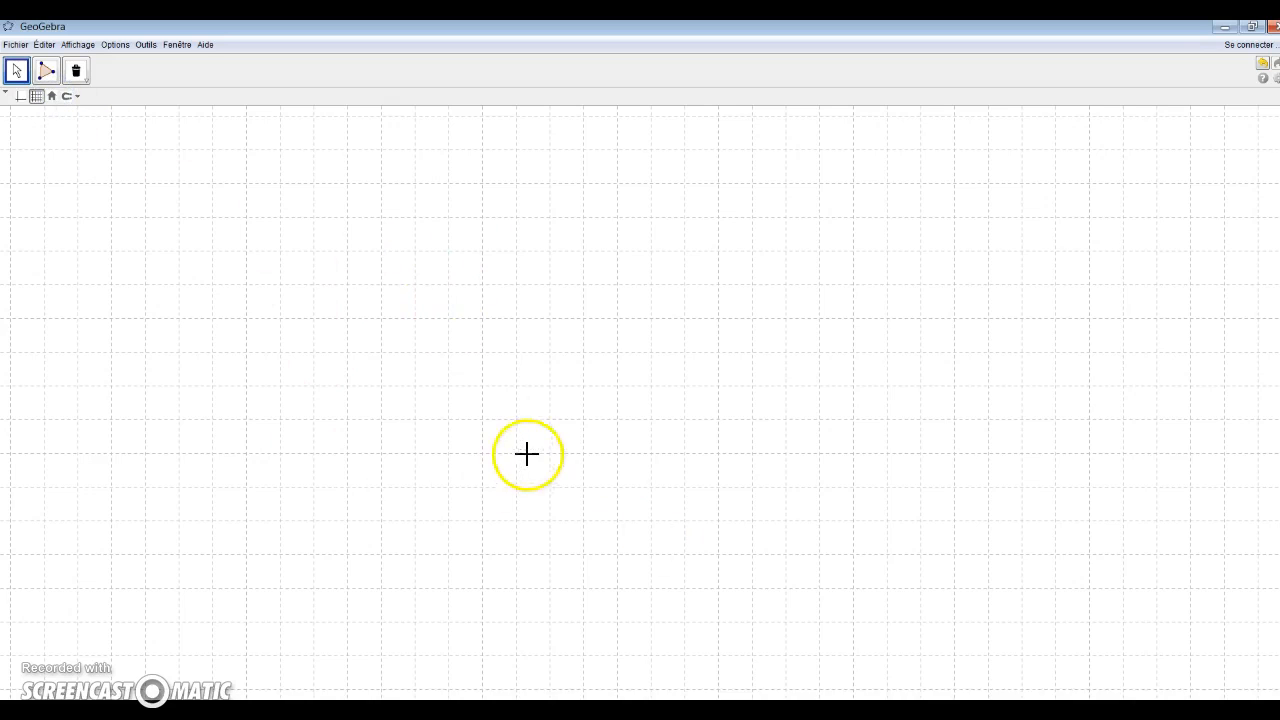
- Examine the available modes for snapping points to the grid
click(78, 97)
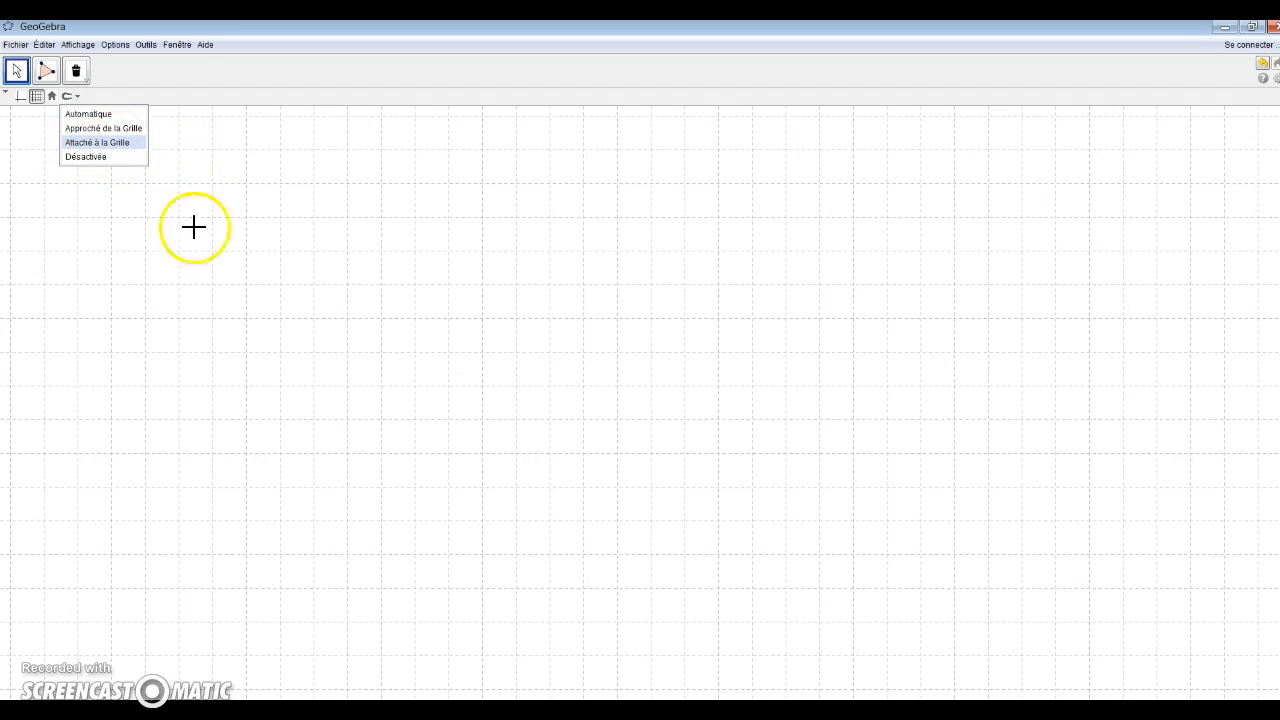
click(196, 67)
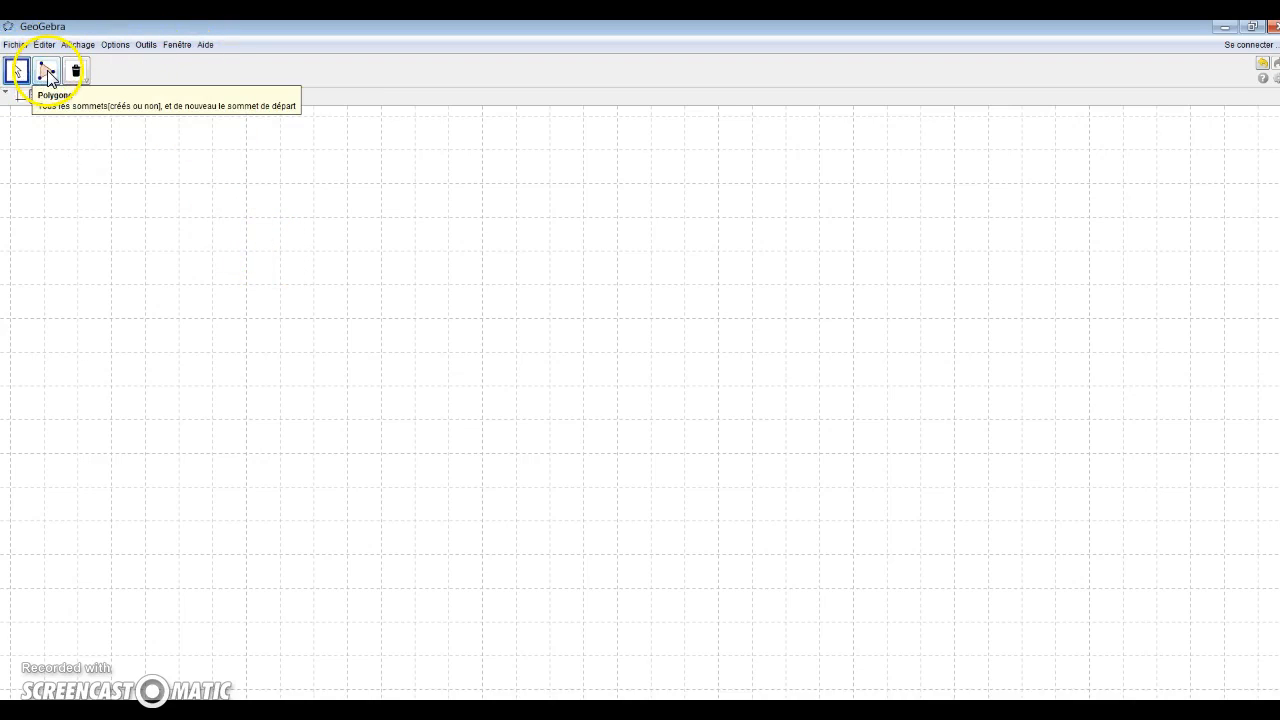
- Draw a right triangle on the grid with the Polygon tool, both legs 3 squares long and the right angle at the upper right
click(52, 74)
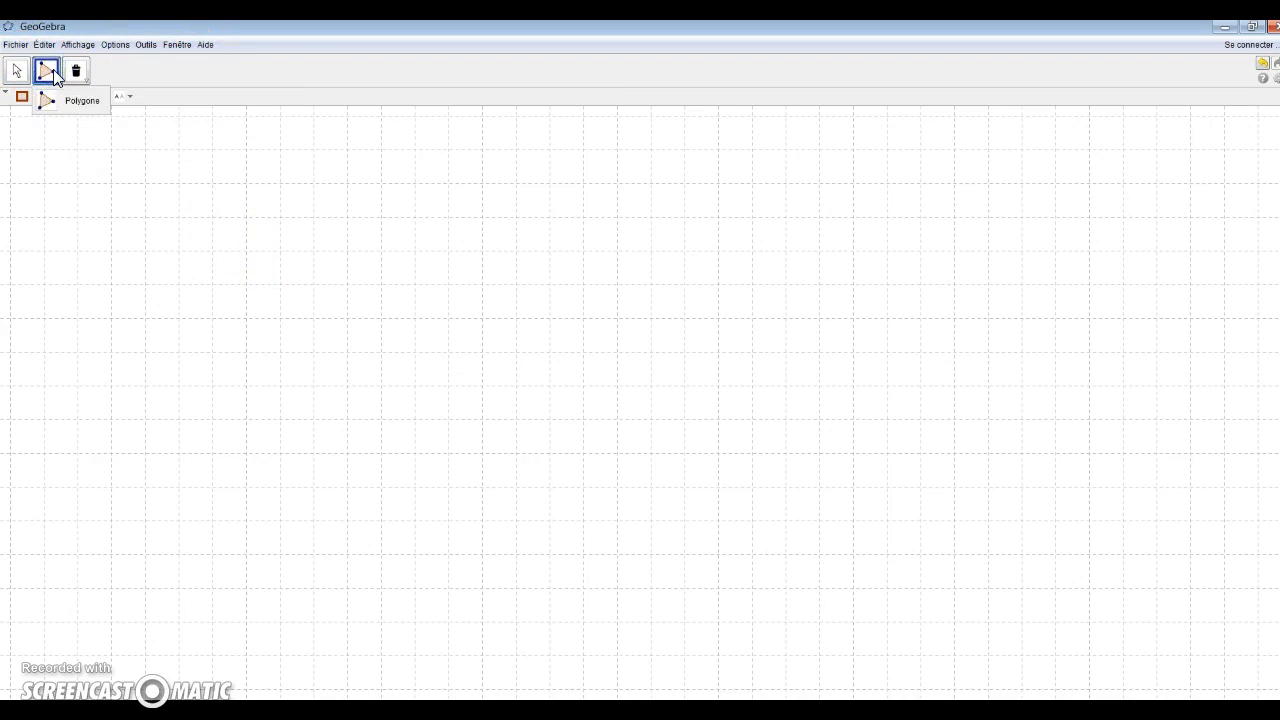
click(53, 74)
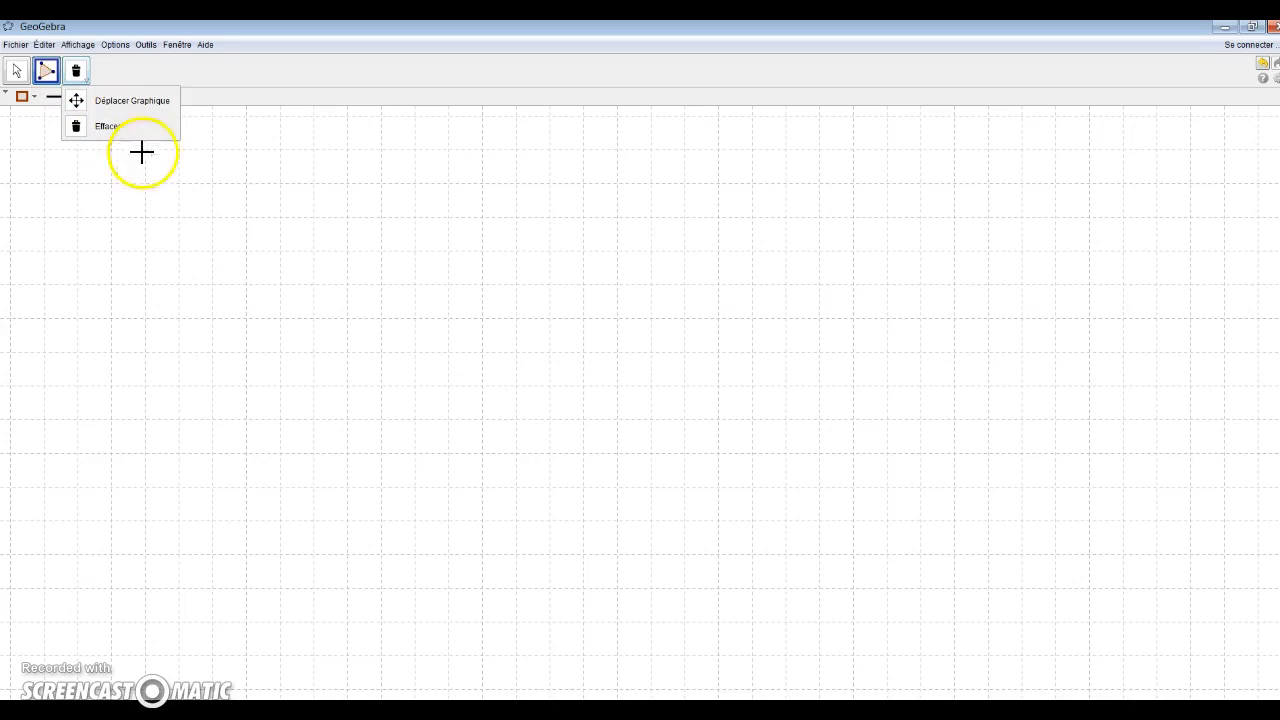
click(211, 184)
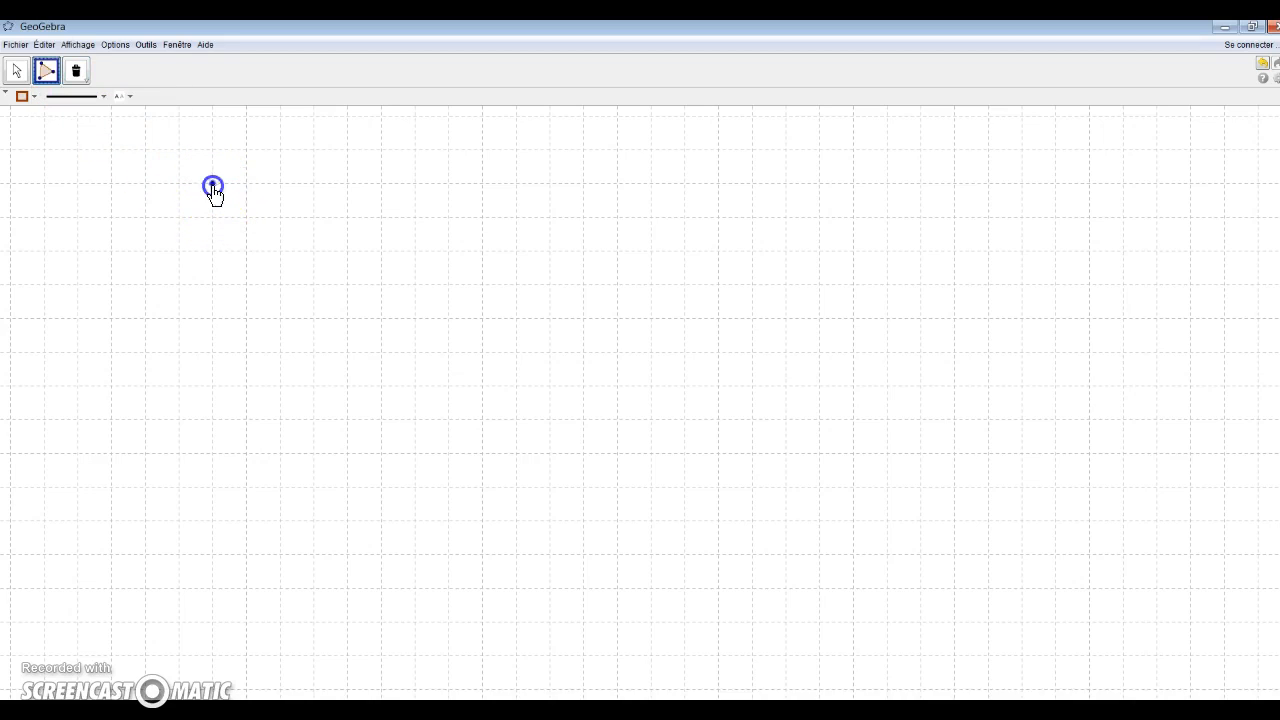
click(313, 183)
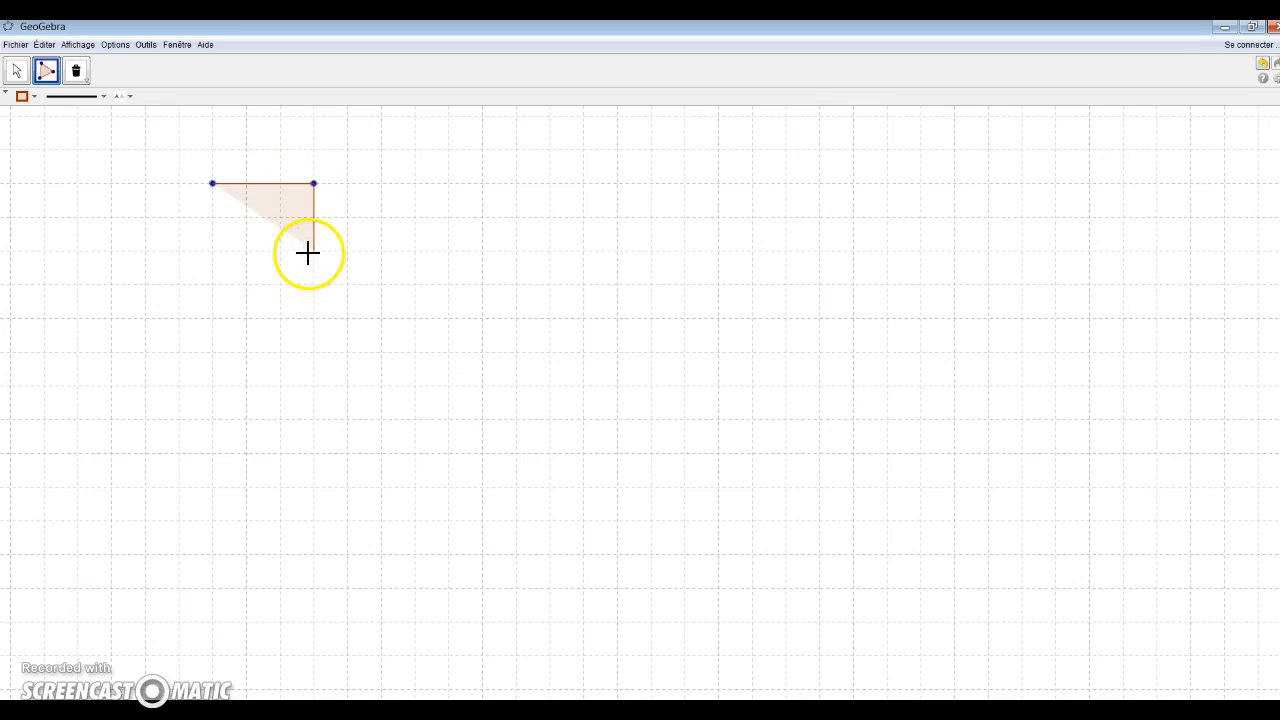
click(302, 285)
click(212, 183)
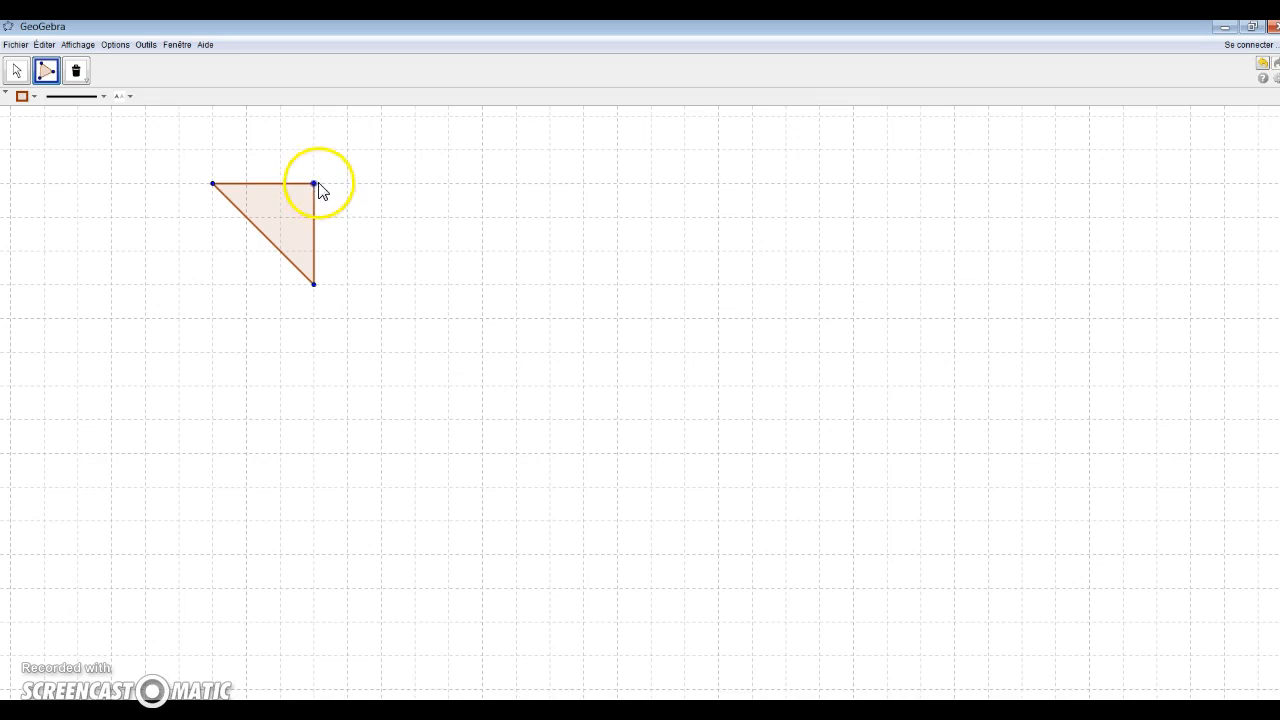
- Draw a second right triangle from the first one's lowest vertex, running 3 squares right and 3 squares down
scroll(314, 286, up, 1)
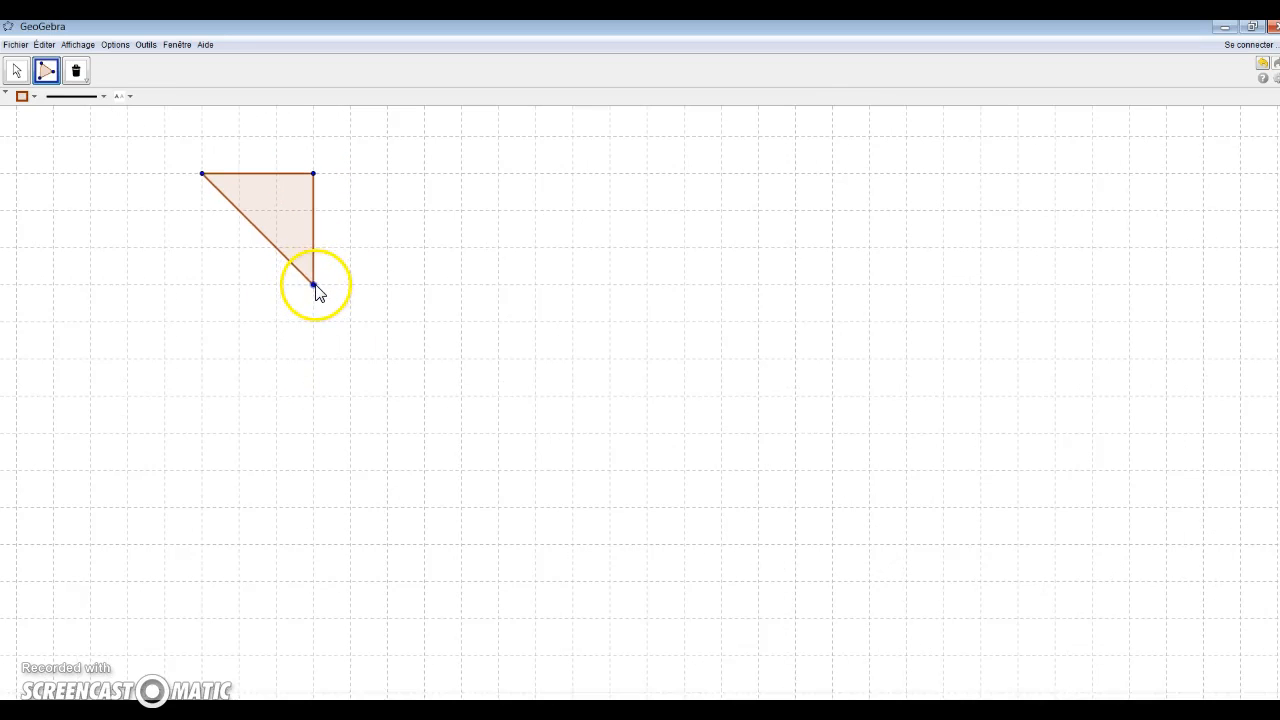
click(314, 285)
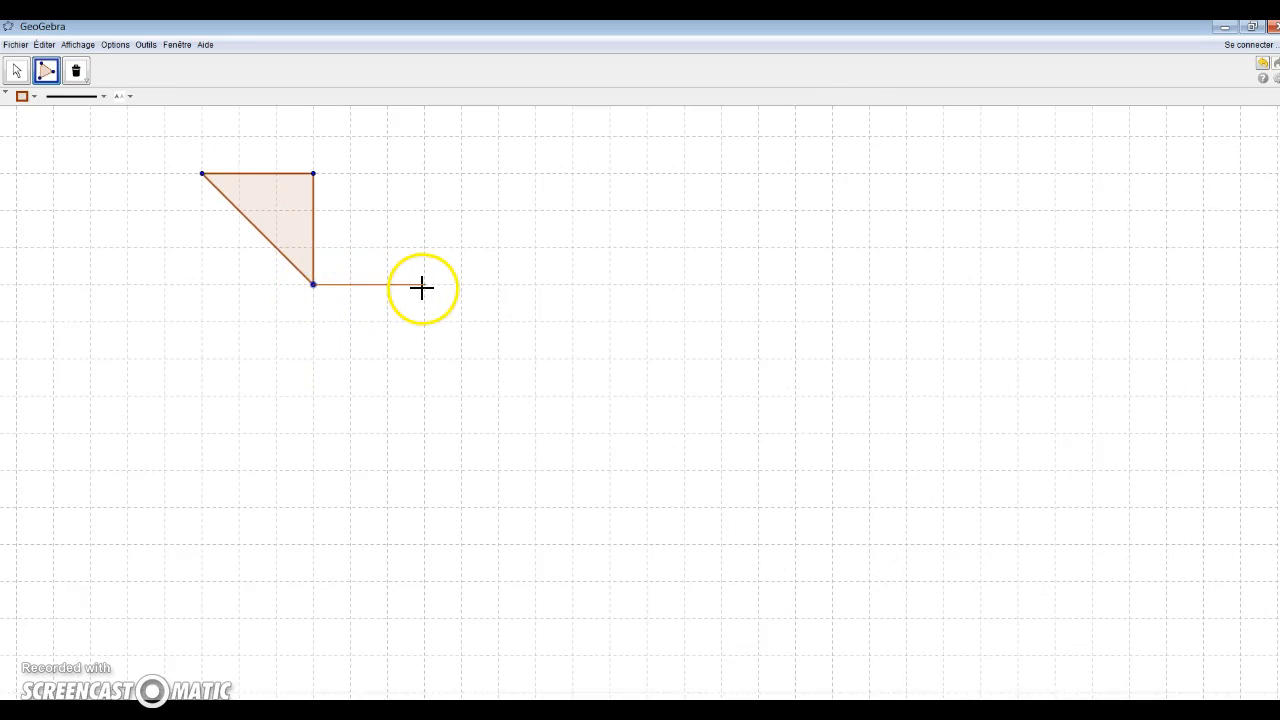
click(425, 285)
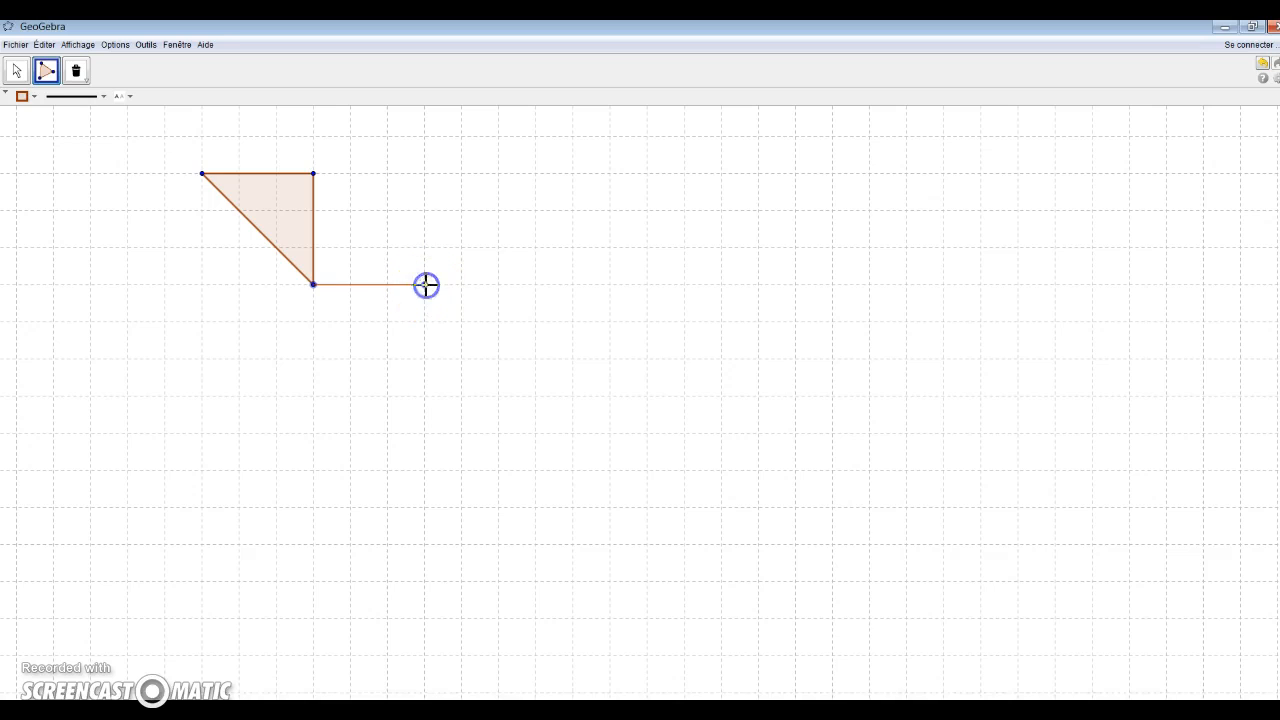
click(424, 396)
click(313, 286)
- Draw a third triangle from the shared vertex, with corners 1 square left and 3 down, and 3 squares left and 1 down
click(312, 285)
click(276, 396)
click(197, 336)
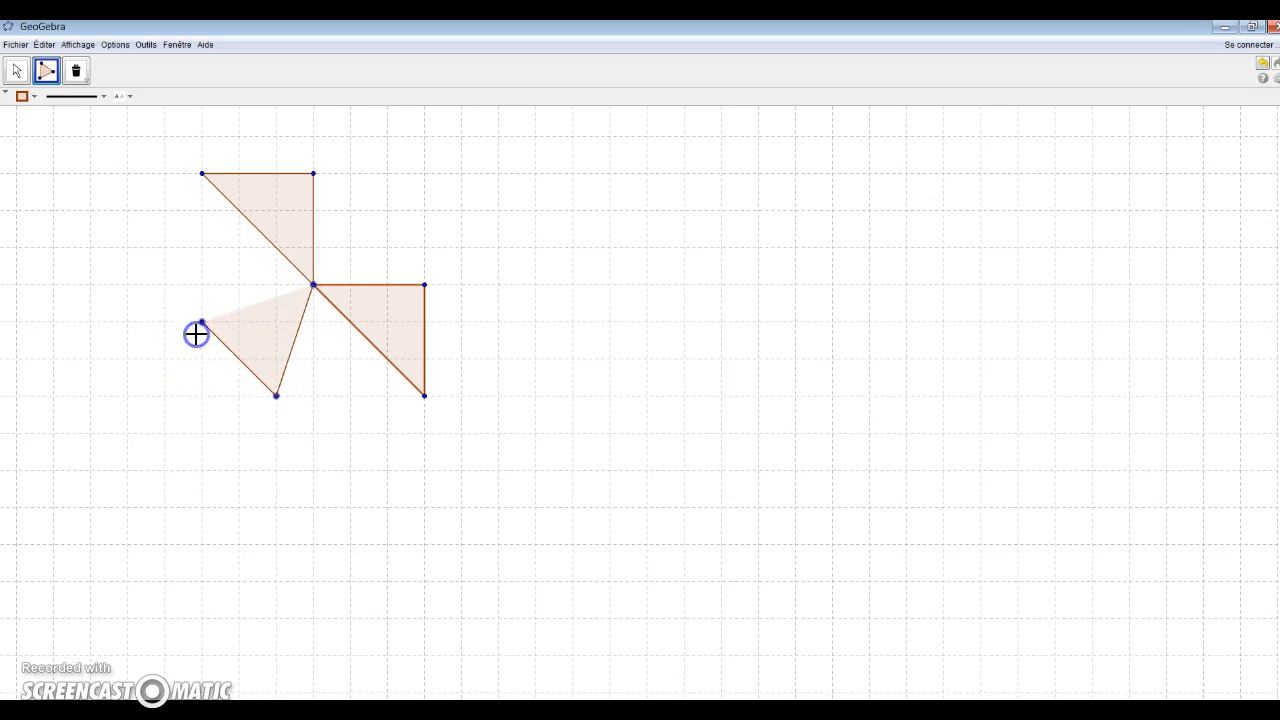
click(311, 287)
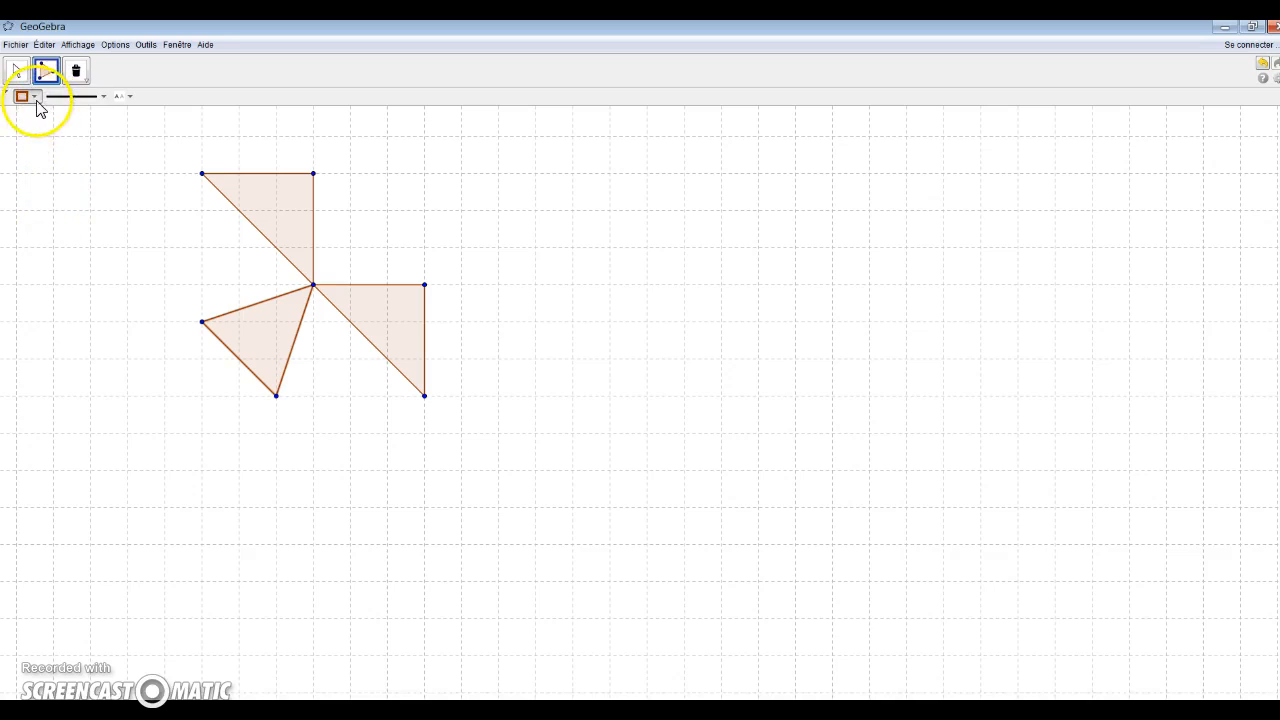
- Recolour the lower-left triangle and the upper triangle red
click(35, 97)
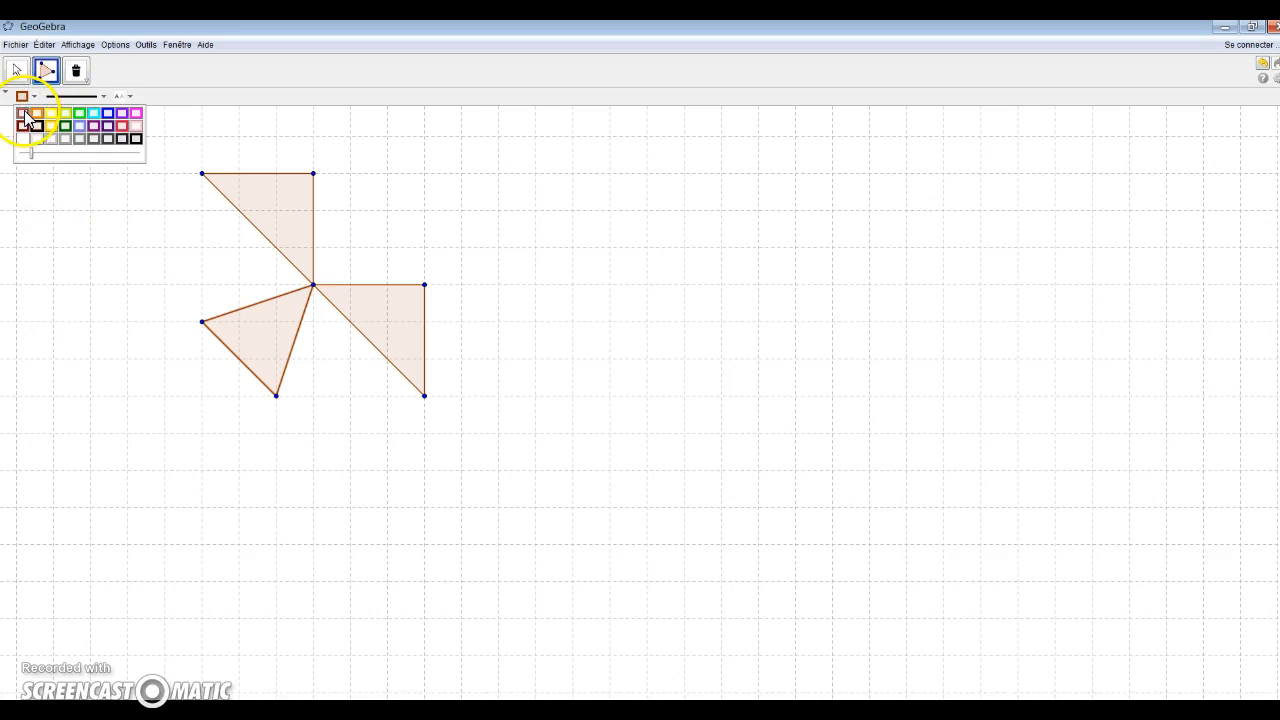
click(24, 120)
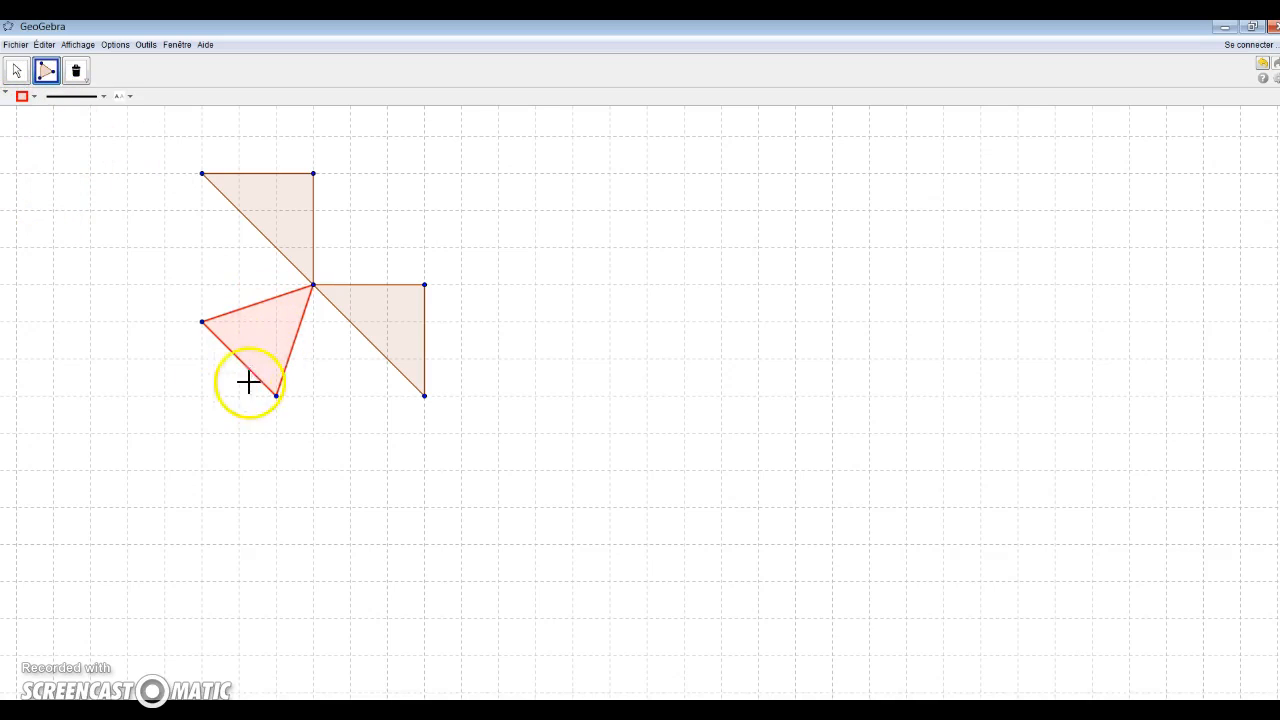
click(15, 75)
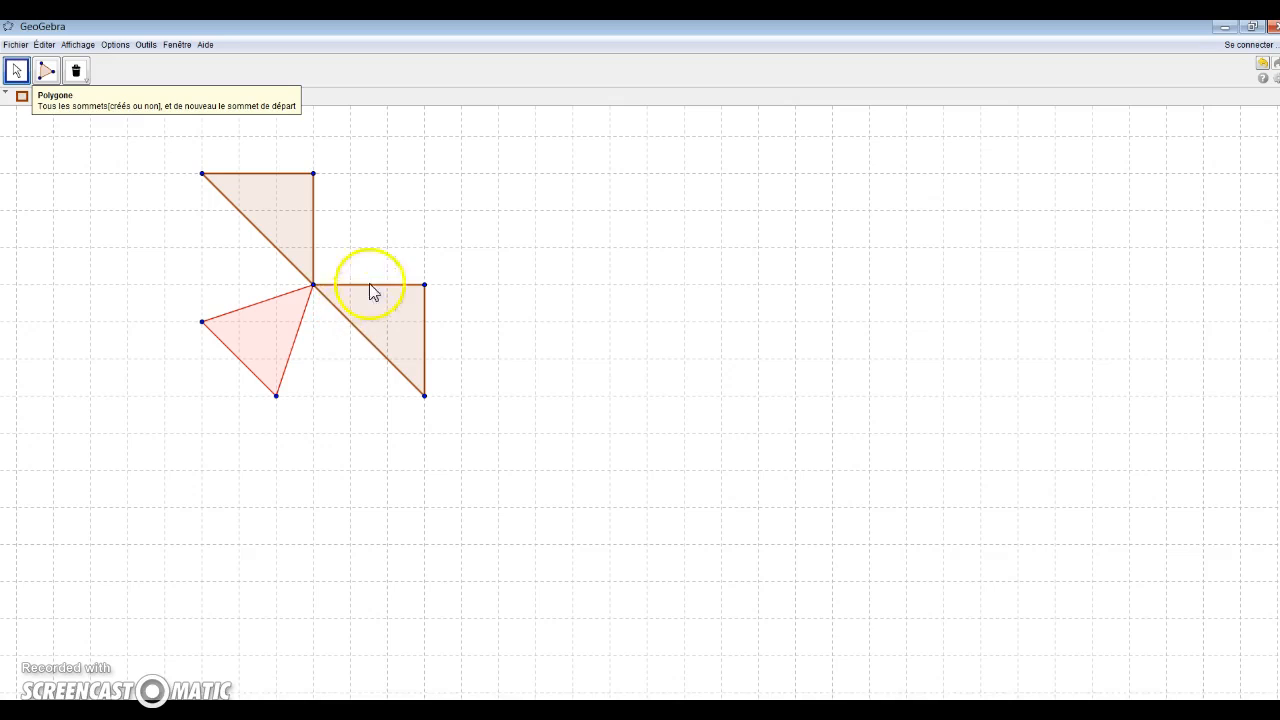
click(390, 305)
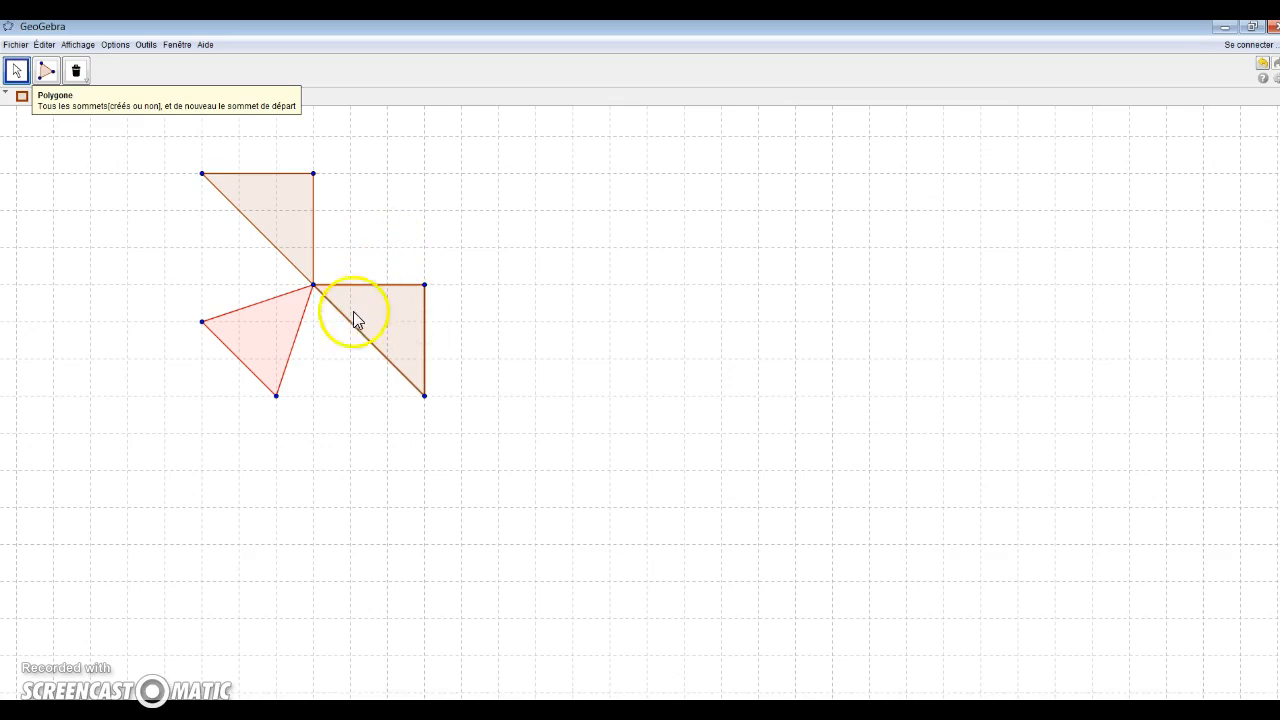
click(278, 214)
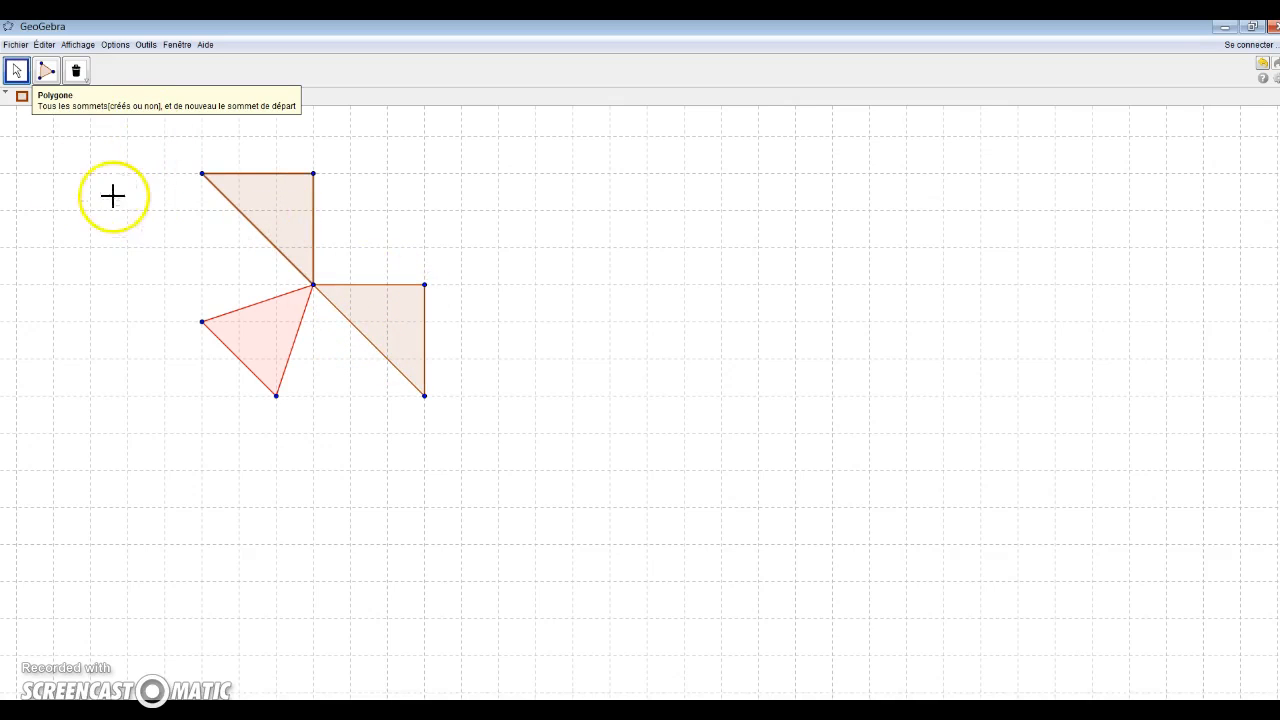
click(8, 94)
click(33, 98)
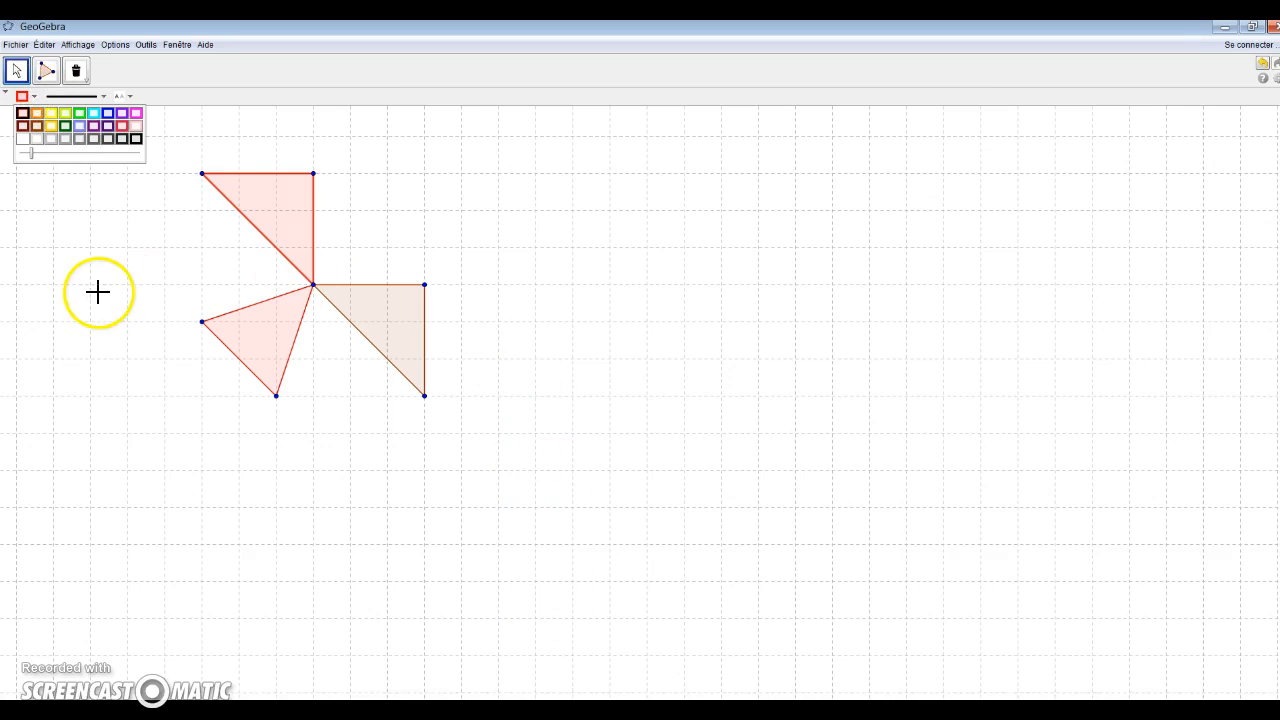
click(549, 200)
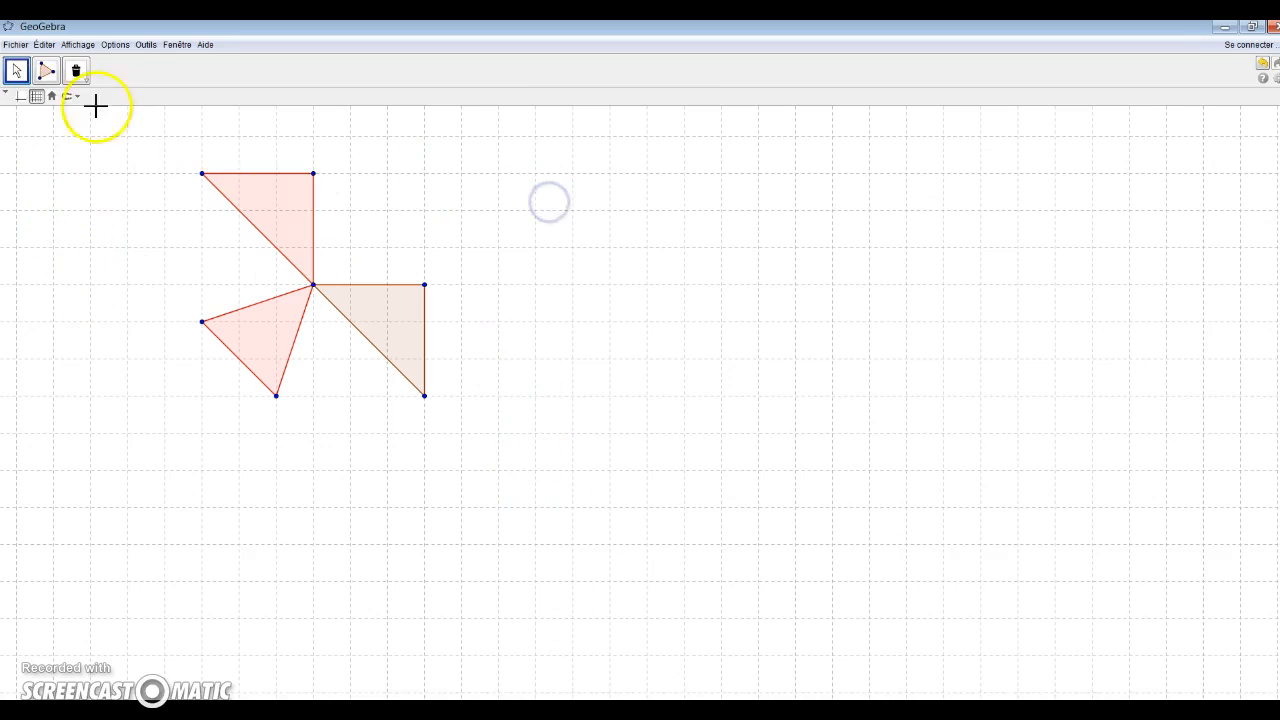
- Draw a red square polygon with sides of 3 grid squares to the right of the triangles
click(46, 75)
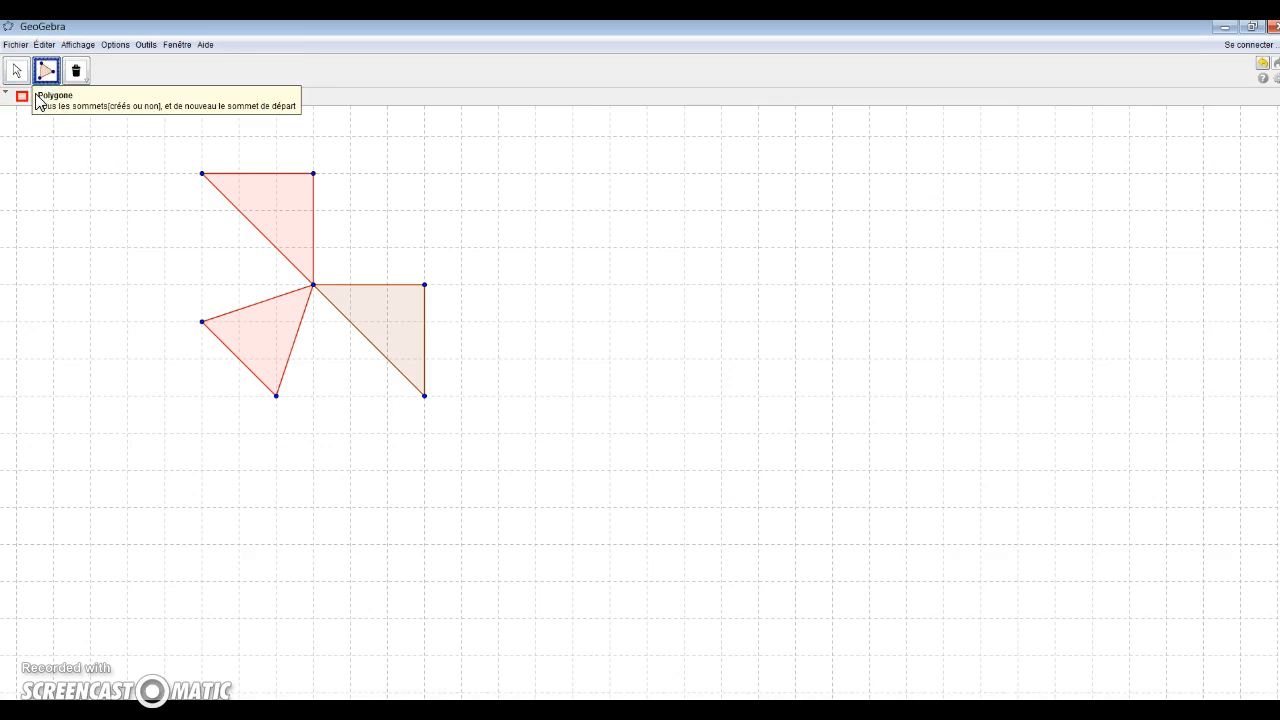
click(22, 96)
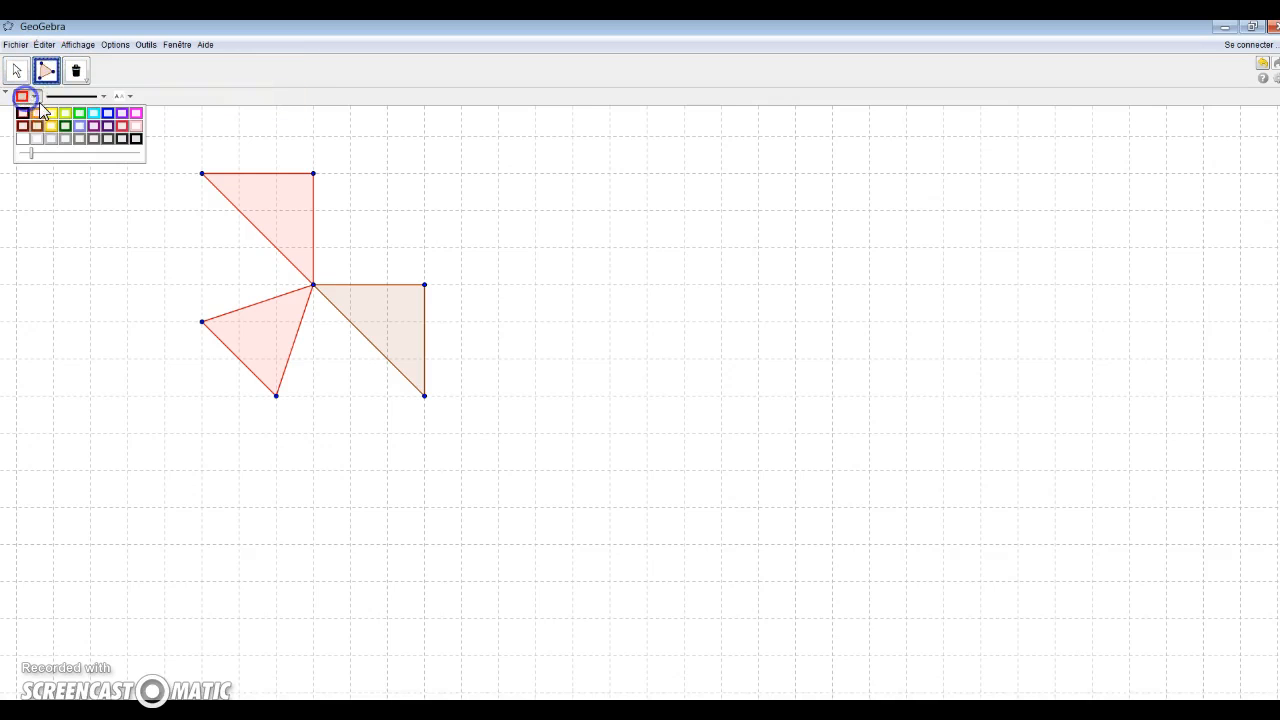
click(91, 113)
click(536, 173)
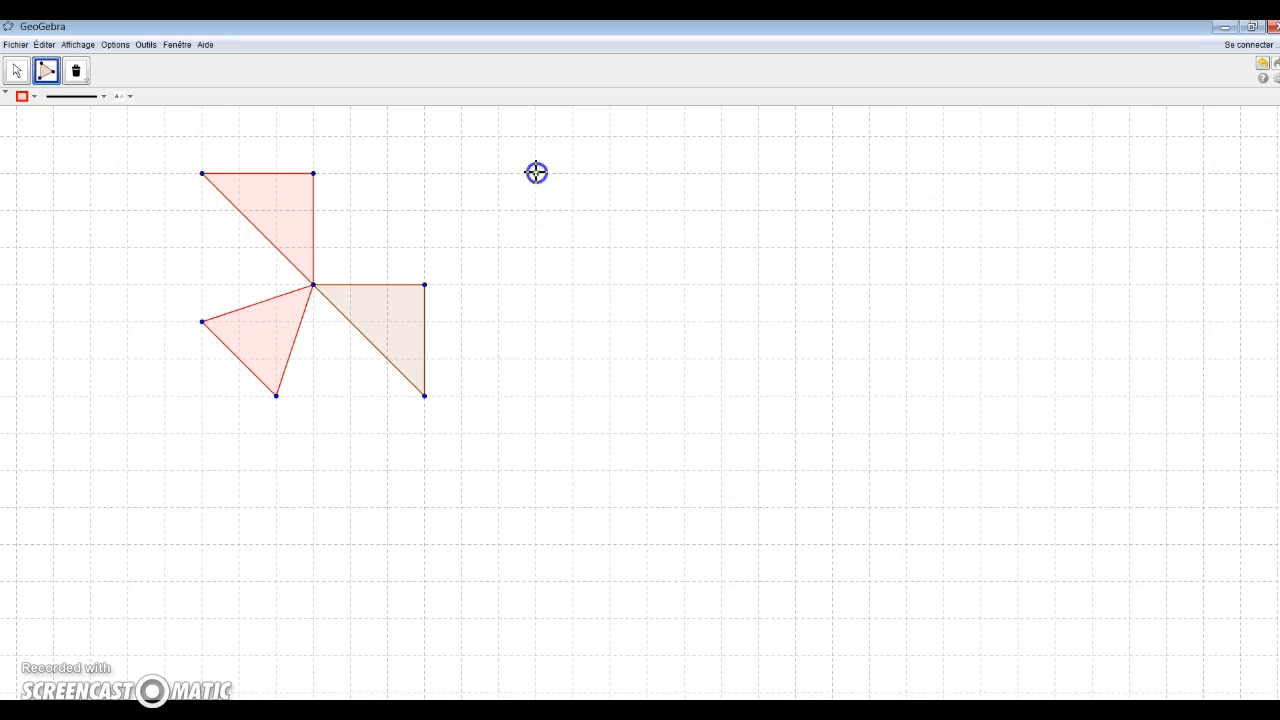
click(647, 173)
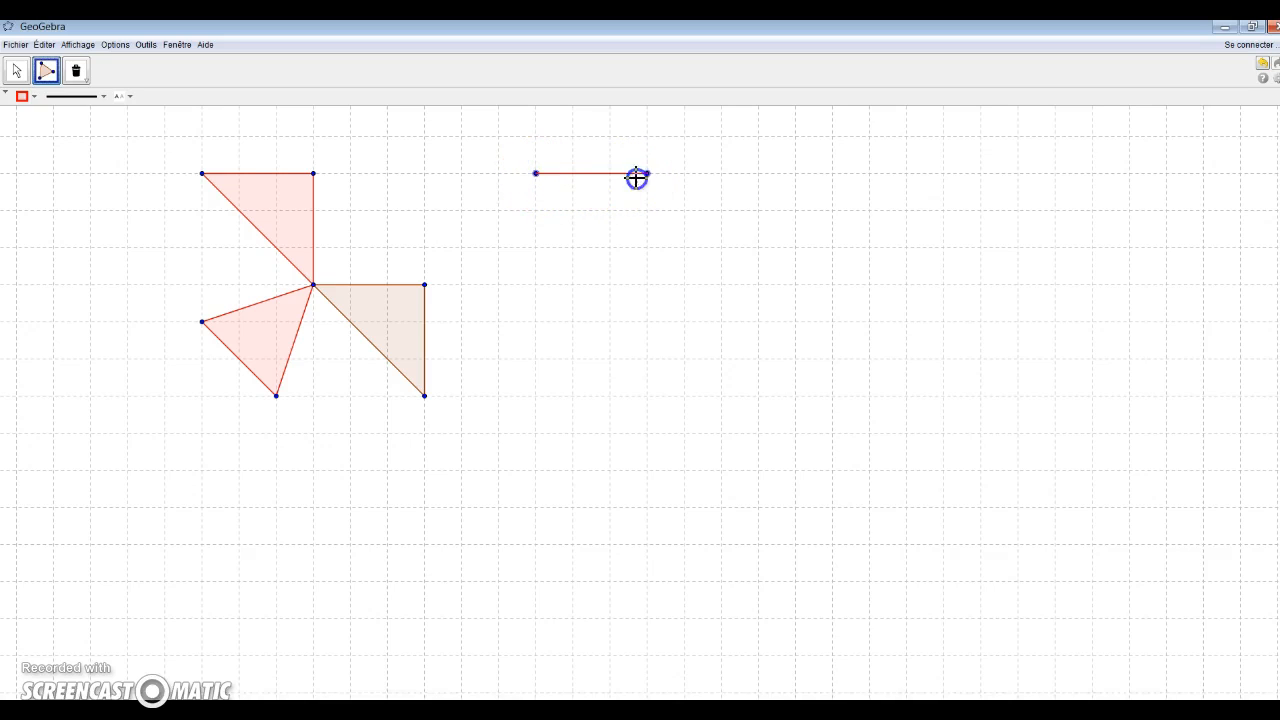
click(645, 282)
click(538, 283)
click(536, 174)
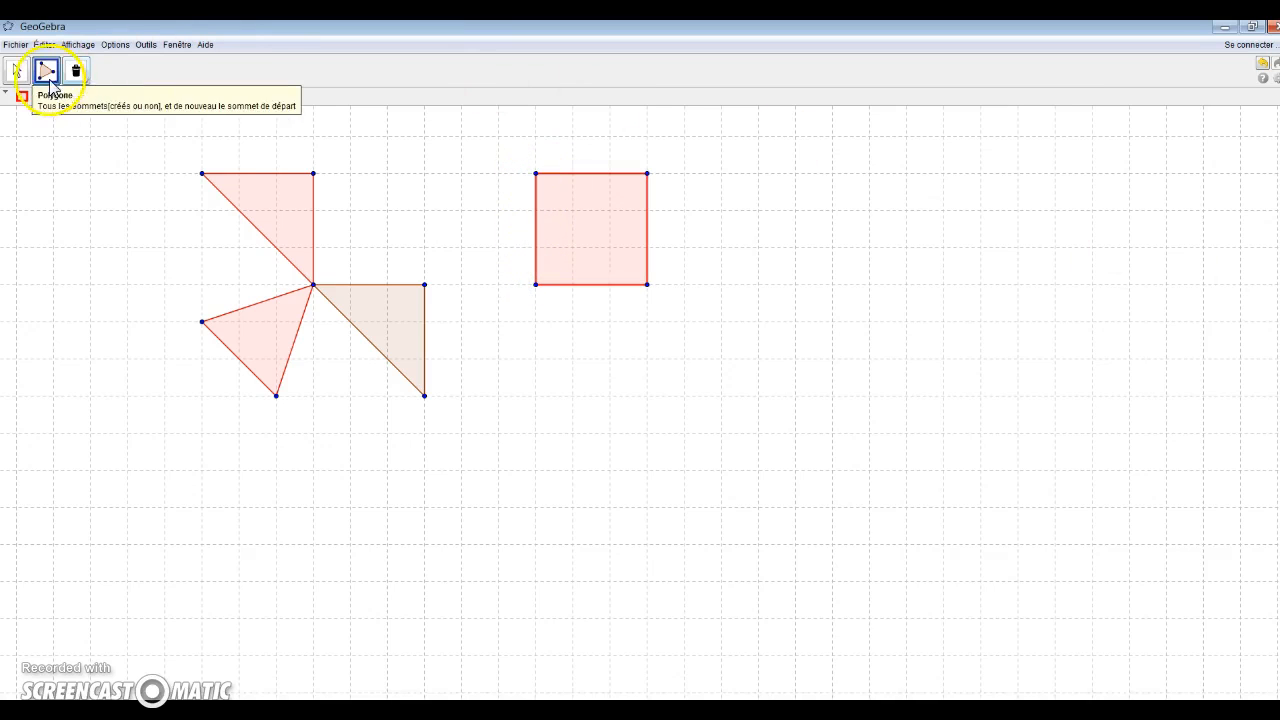
- Try moving the square by its upper-left vertex and its right side
click(17, 70)
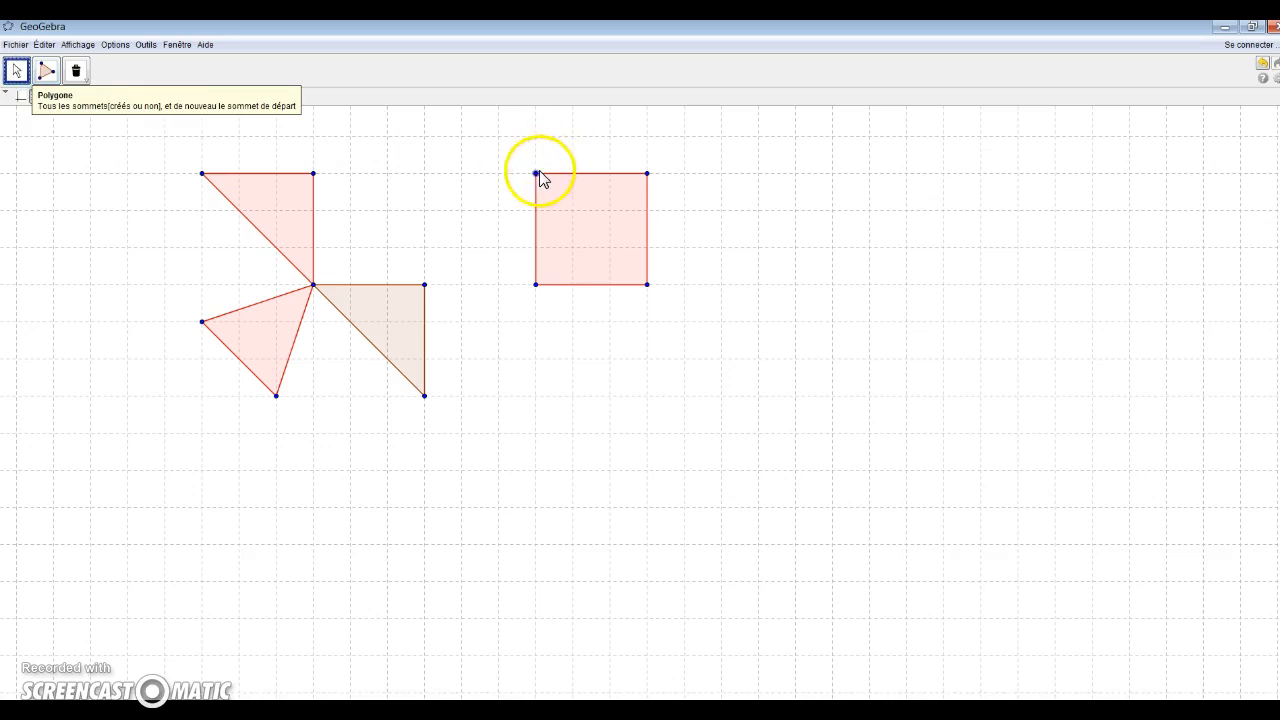
mouse_move(535, 174)
mouse_down()
mouse_move(474, 180)
mouse_move(531, 188)
mouse_move(466, 174)
mouse_move(540, 189)
mouse_up()
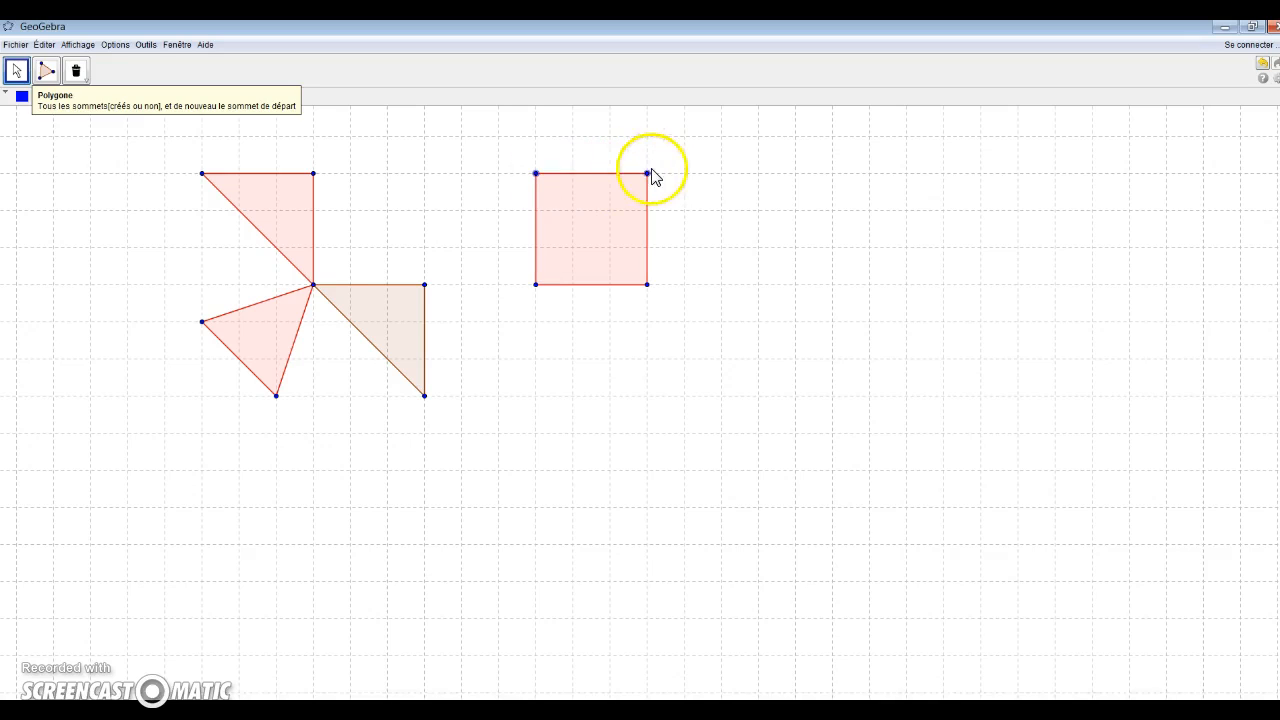
mouse_move(648, 198)
mouse_down()
mouse_move(712, 218)
mouse_move(677, 207)
mouse_move(649, 220)
mouse_move(686, 232)
mouse_move(723, 234)
mouse_move(729, 211)
mouse_move(663, 200)
mouse_move(741, 222)
mouse_move(666, 212)
mouse_up()
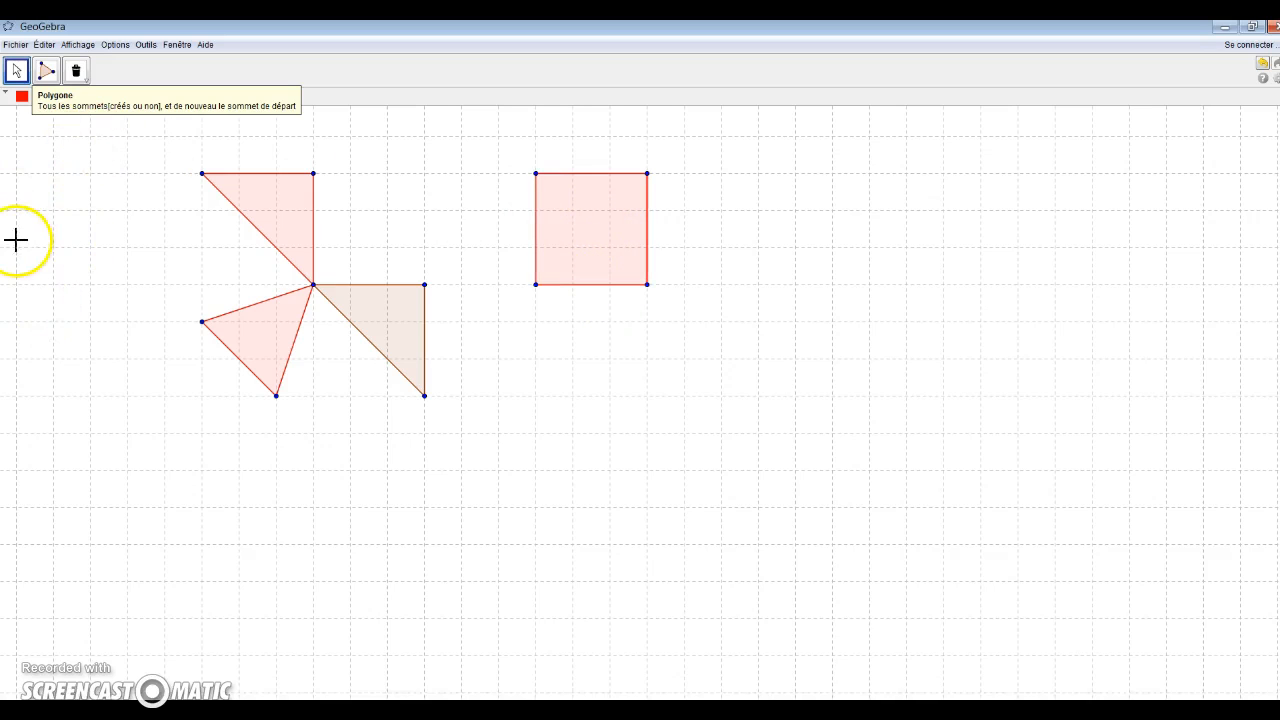
- Set the fill of new polygons to fully opaque red
click(46, 71)
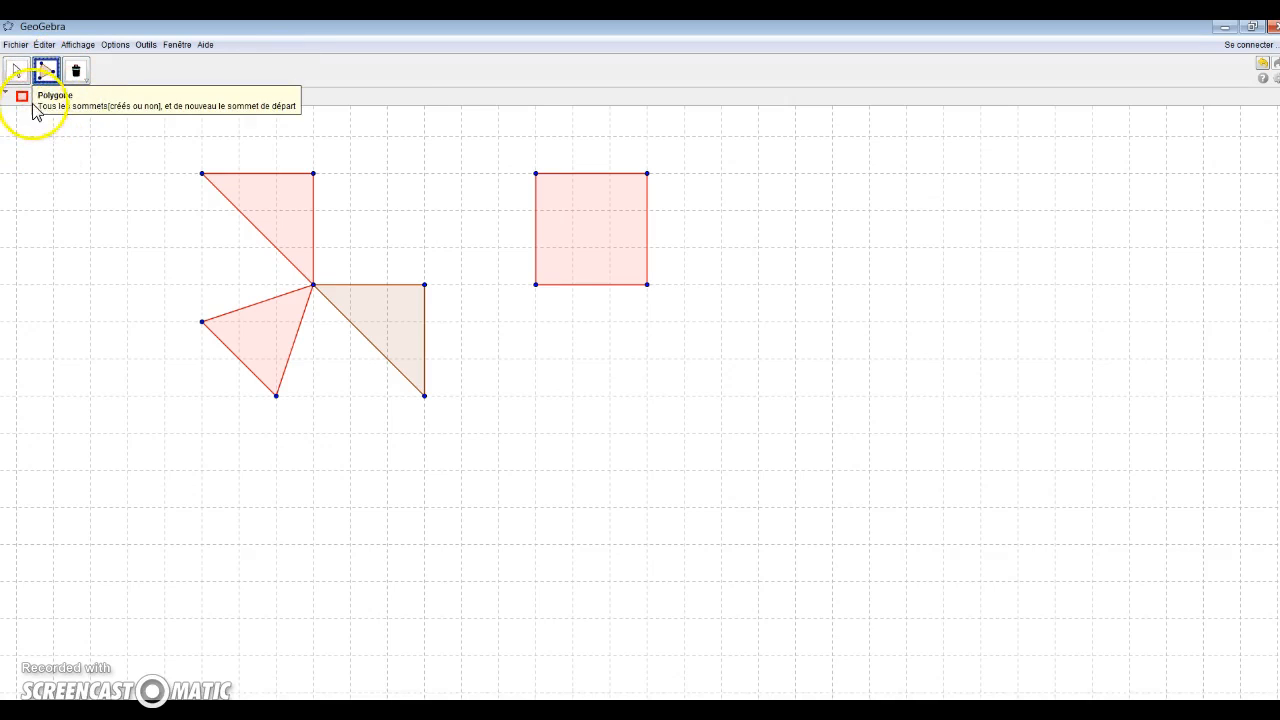
click(23, 97)
drag(40, 159, 137, 160)
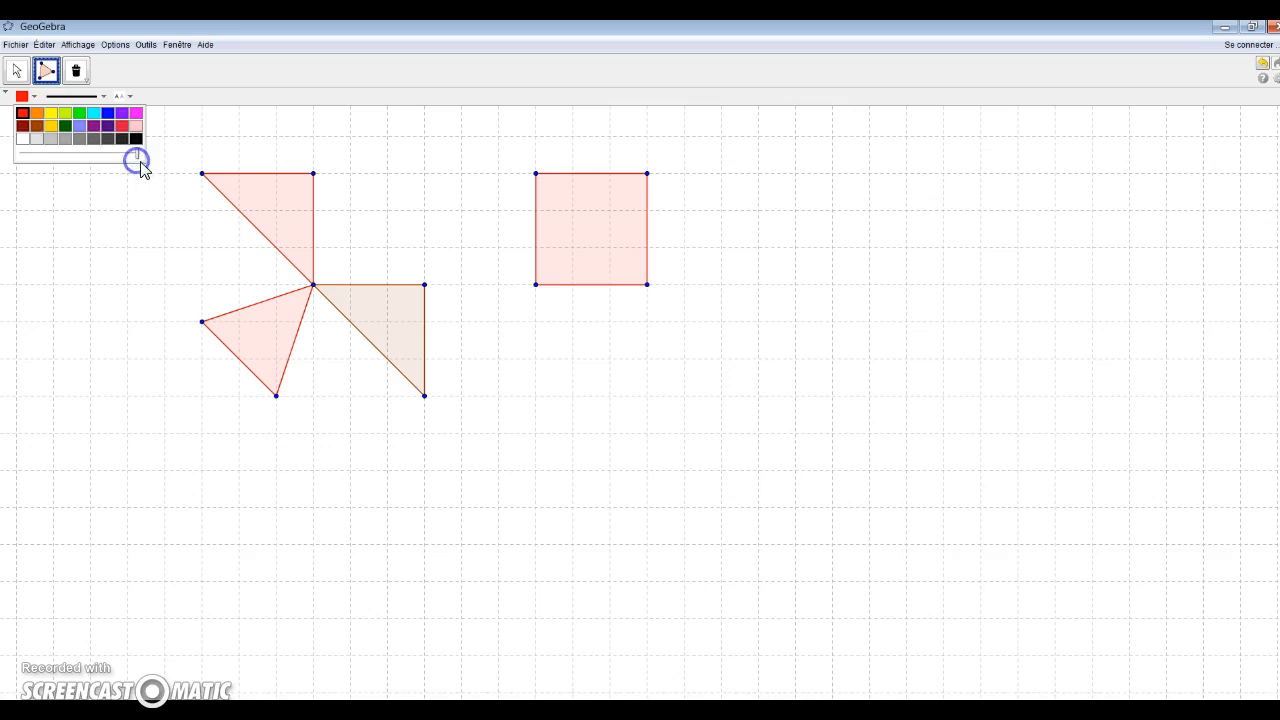
- Select the red square and slightly increase its fill opacity
click(24, 84)
click(620, 226)
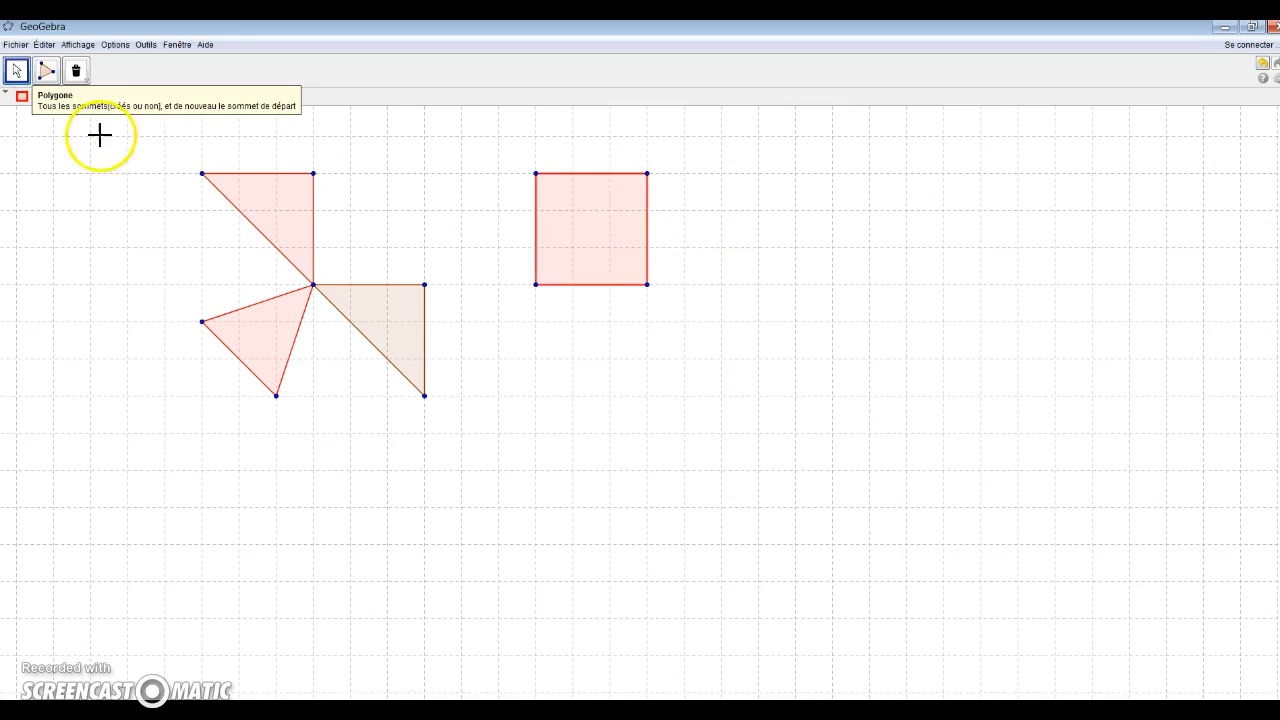
click(36, 99)
click(36, 100)
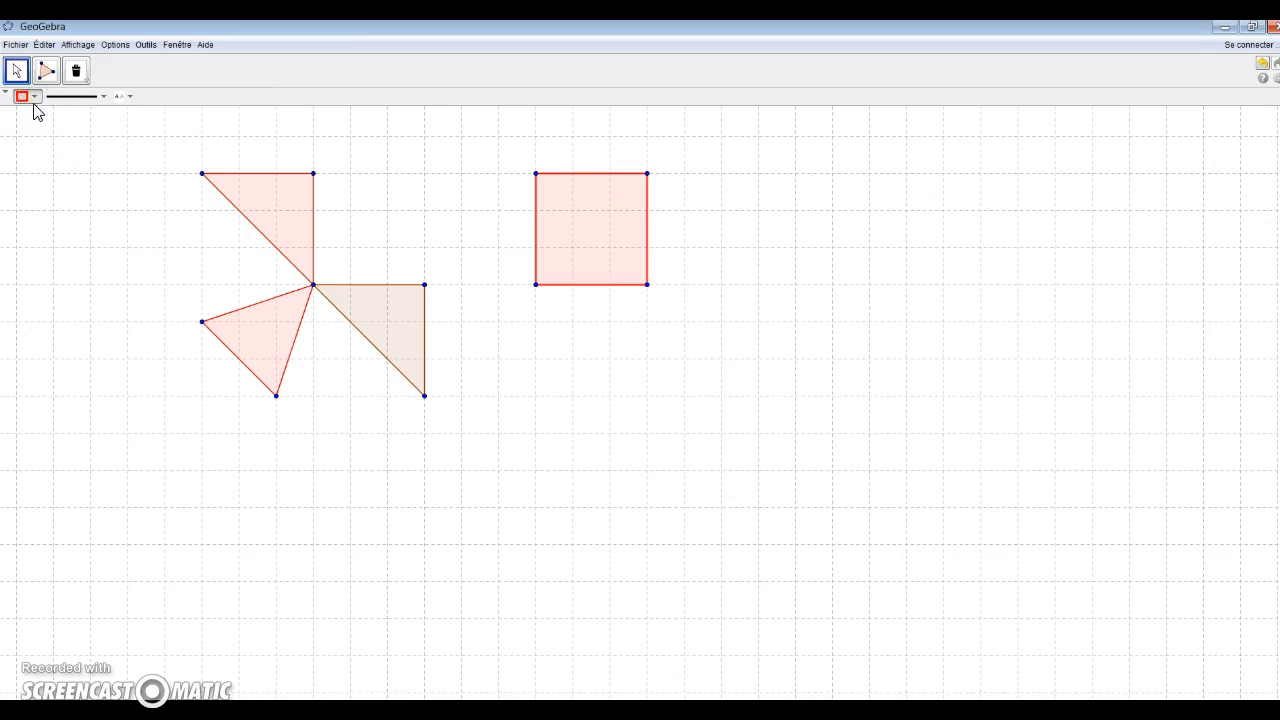
click(34, 98)
drag(31, 156, 47, 154)
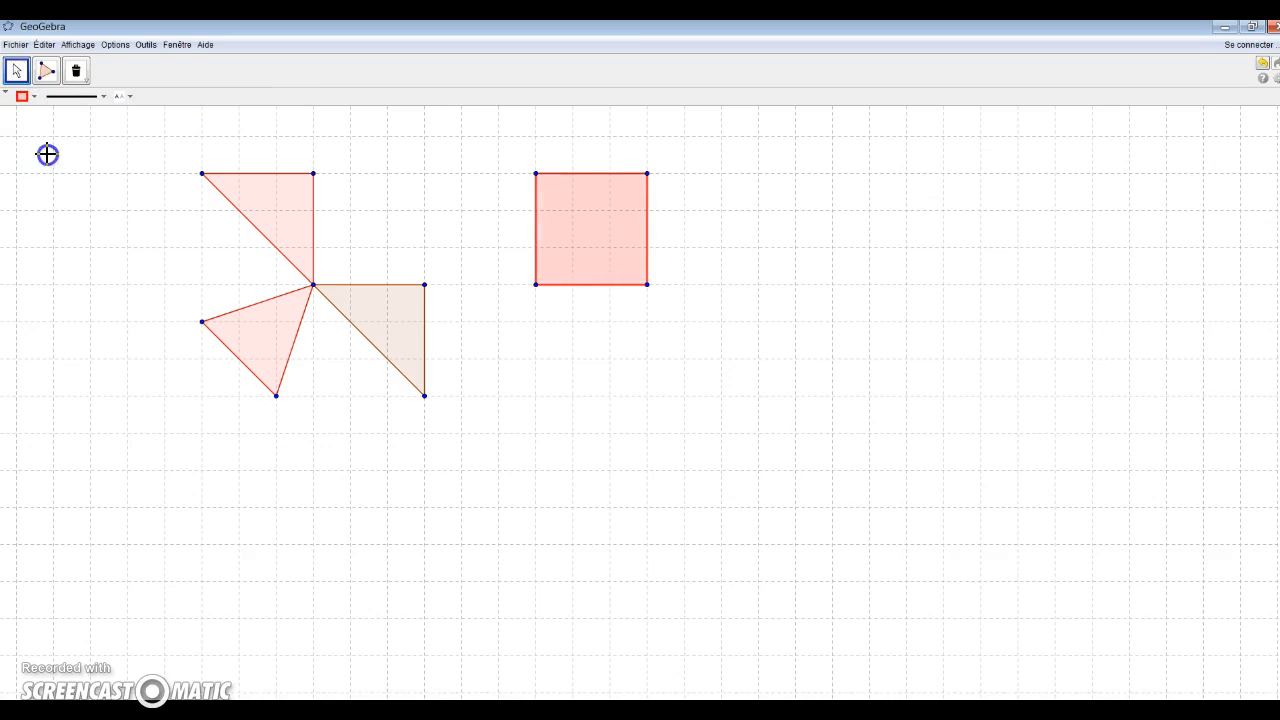
click(36, 107)
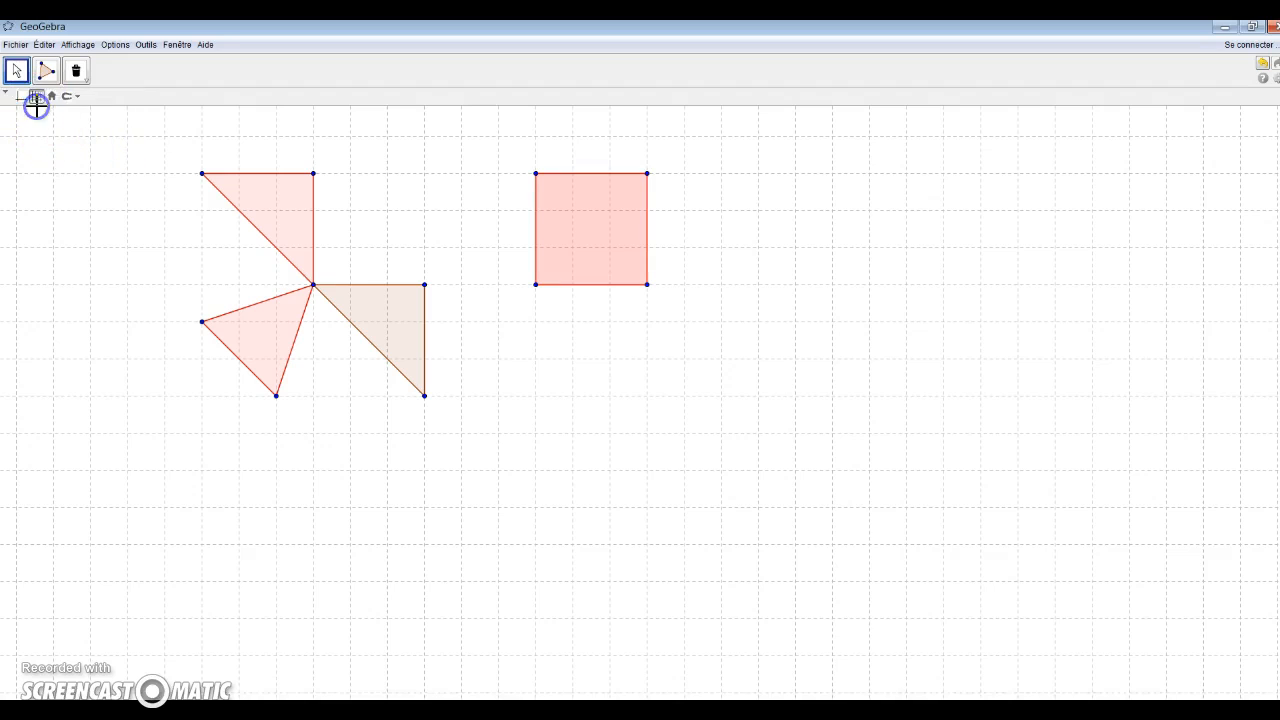
- Try applying a half-opaque red fill to the existing square with the Polygon tool
click(18, 73)
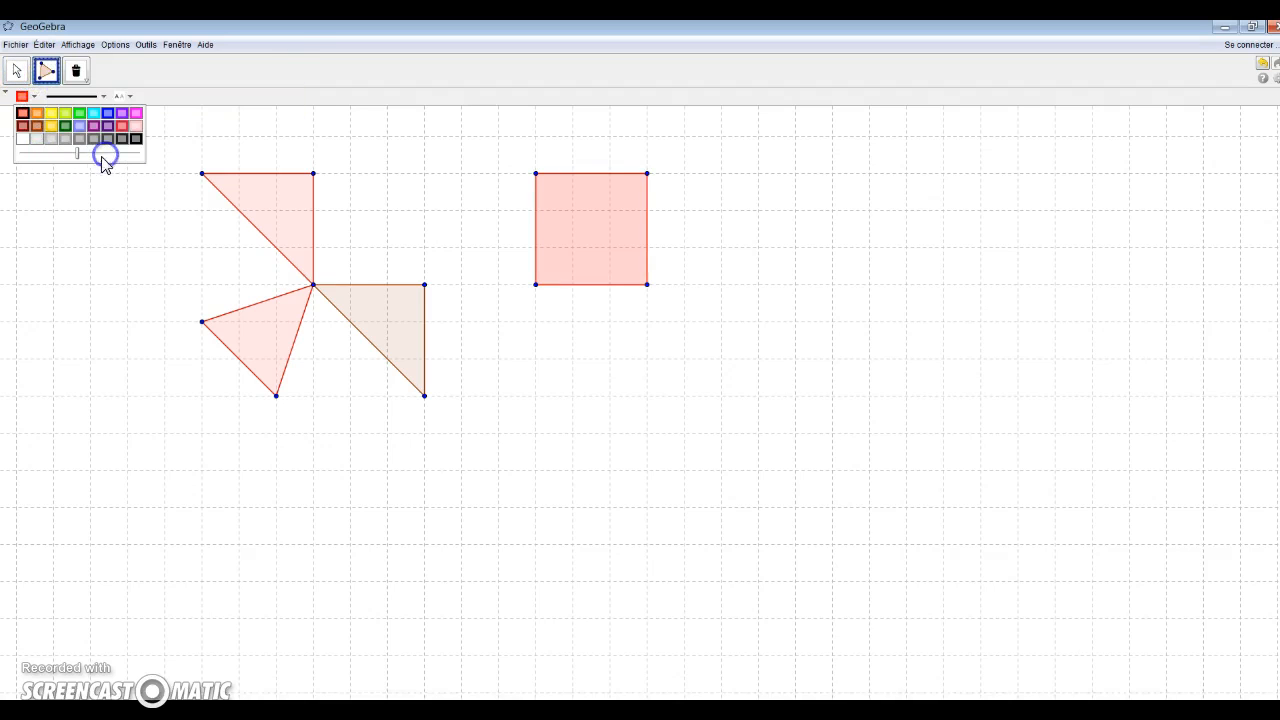
click(610, 210)
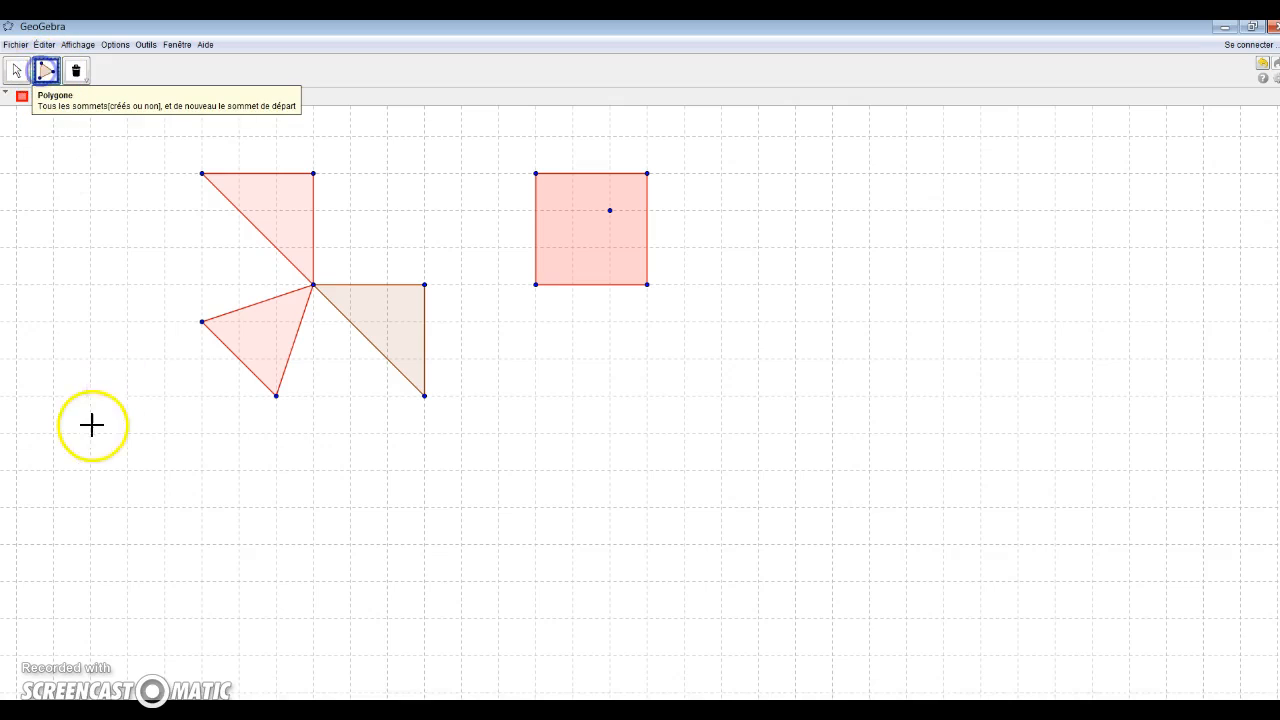
scroll(92, 425, down, 1)
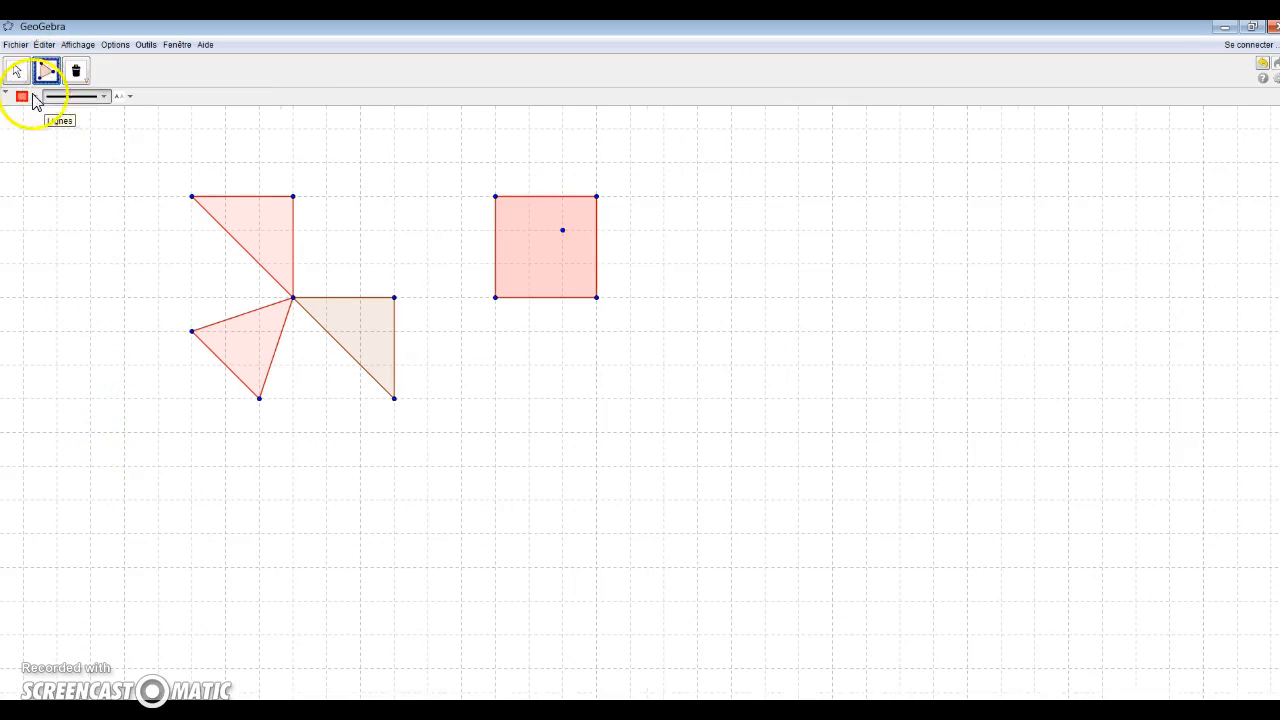
- Set the fill of new polygons to fully opaque orange
click(31, 96)
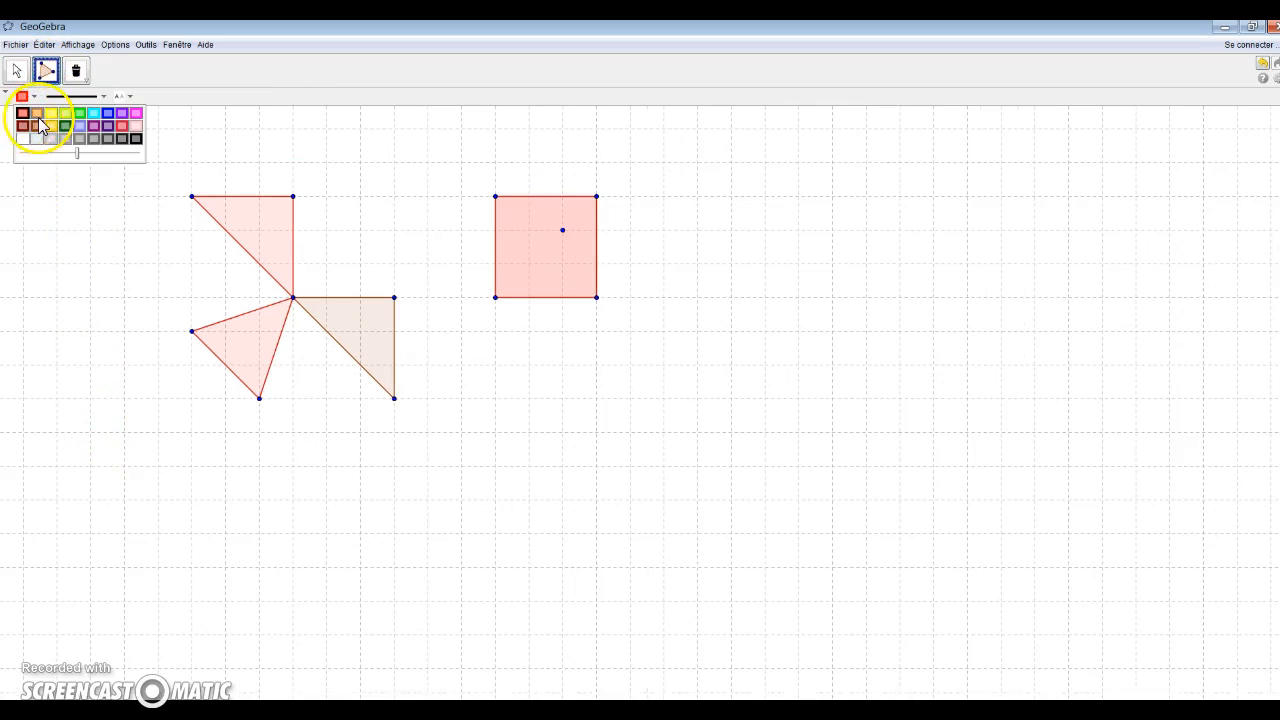
click(42, 114)
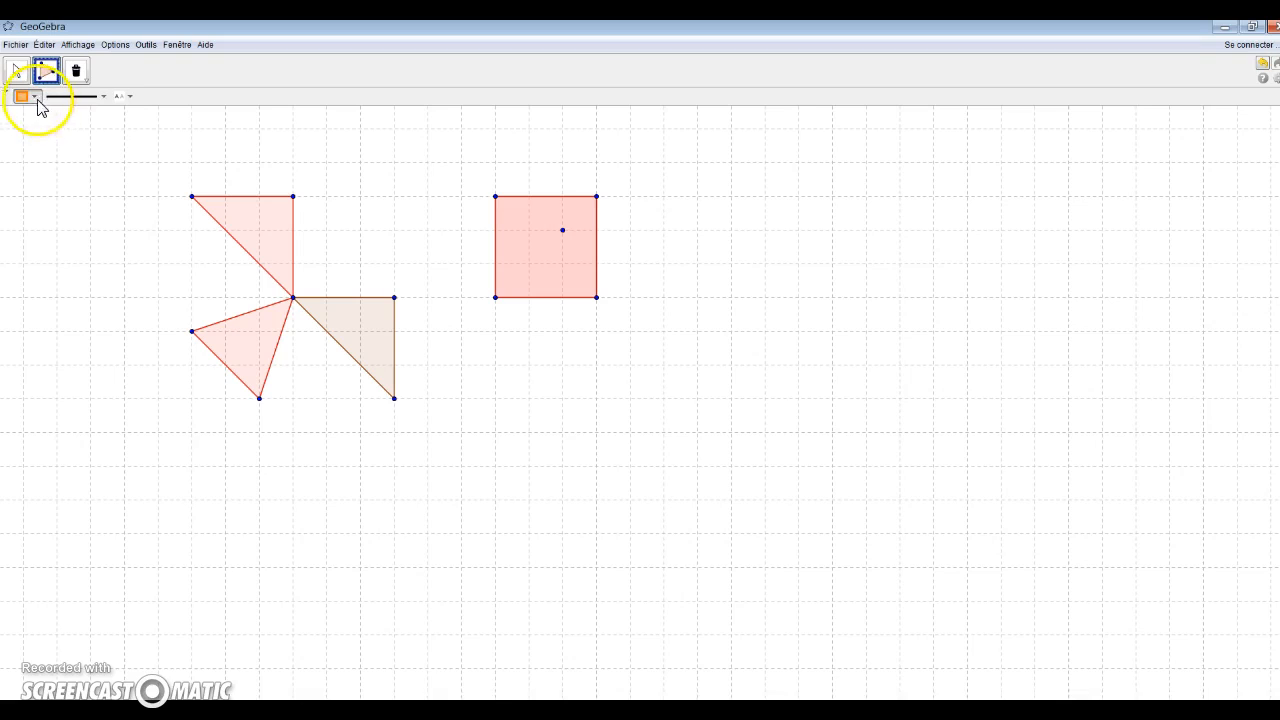
click(37, 100)
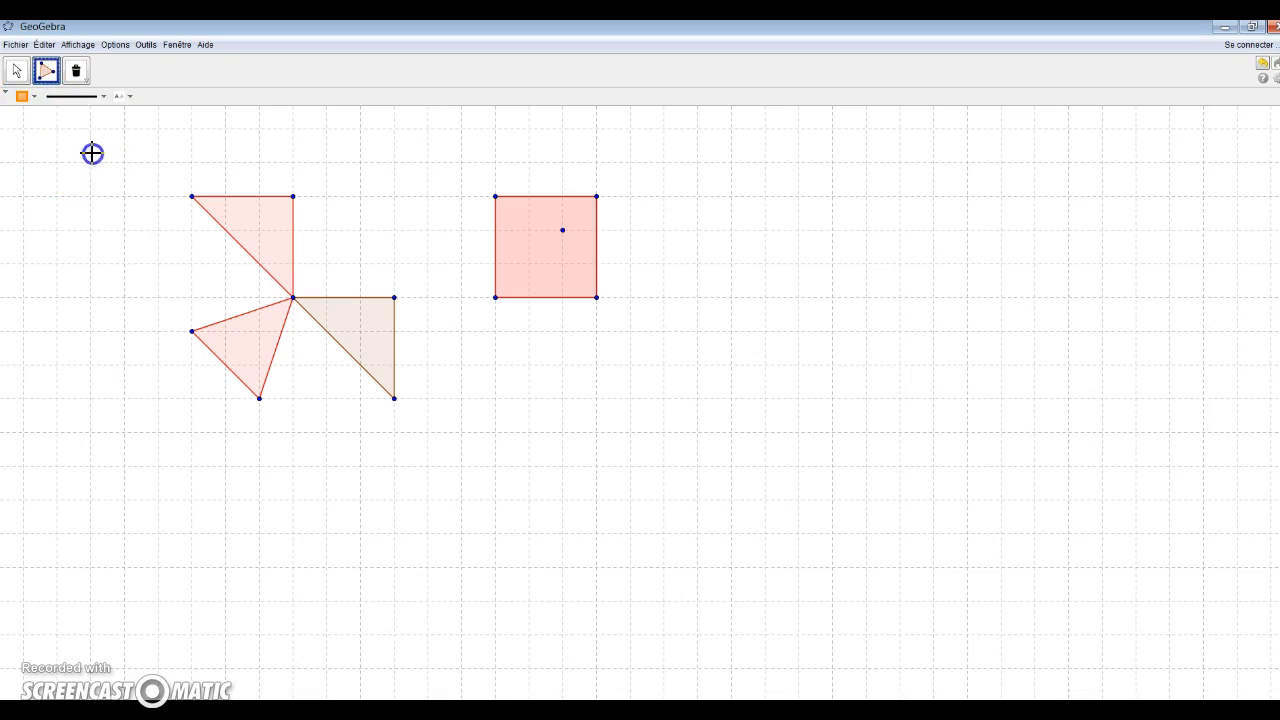
scroll(92, 153, down, 1)
click(31, 96)
drag(86, 157, 140, 155)
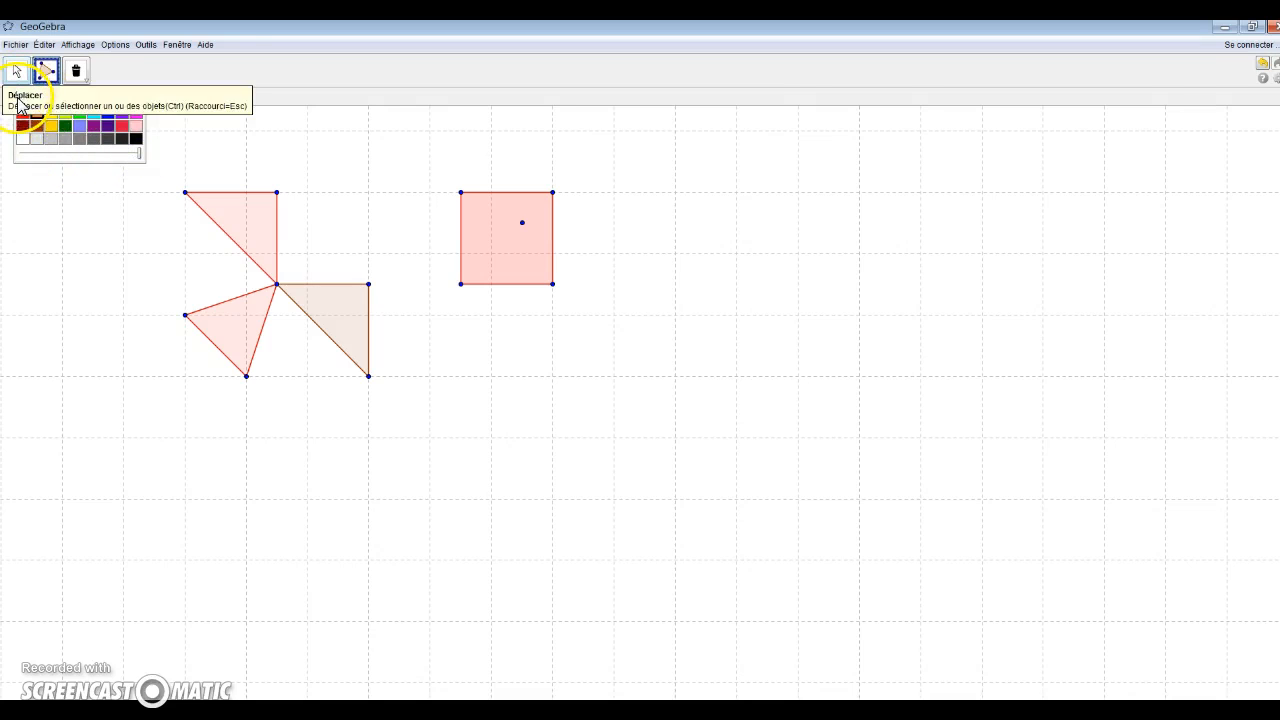
- Draw an orange rectangle polygon 3 grid squares wide and 2 high below the triangles
click(184, 437)
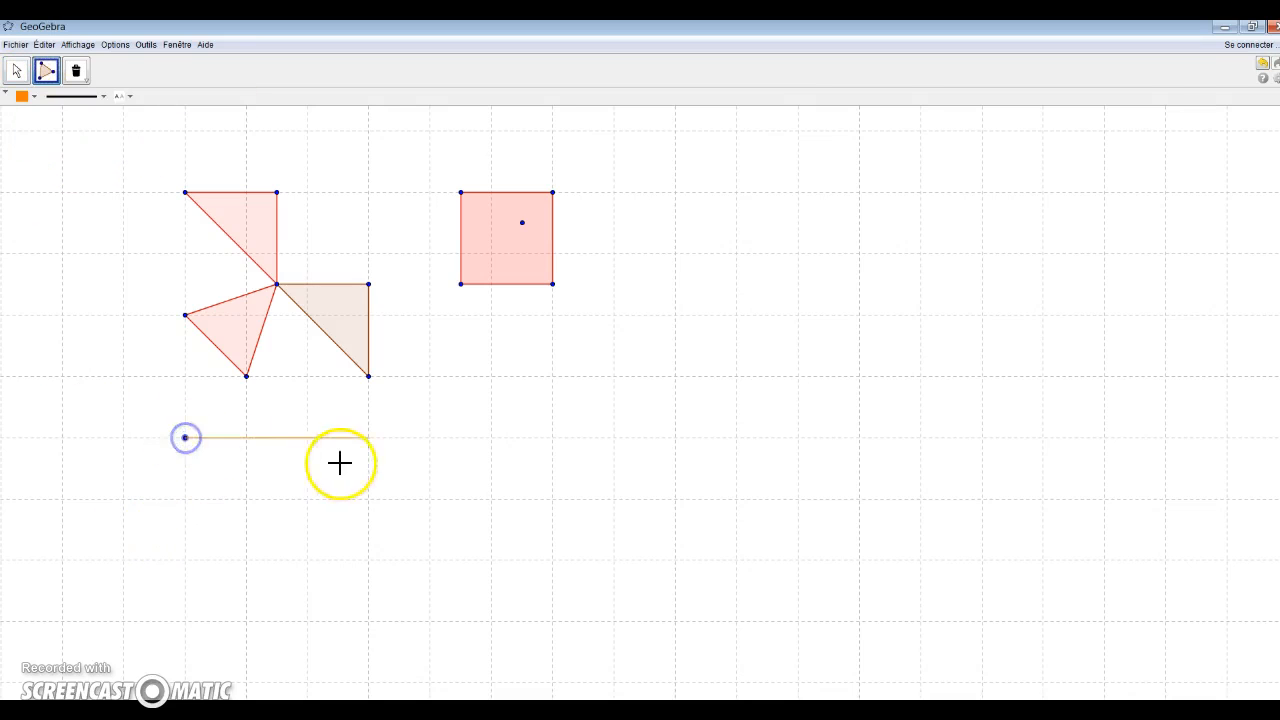
click(352, 458)
click(354, 546)
click(185, 558)
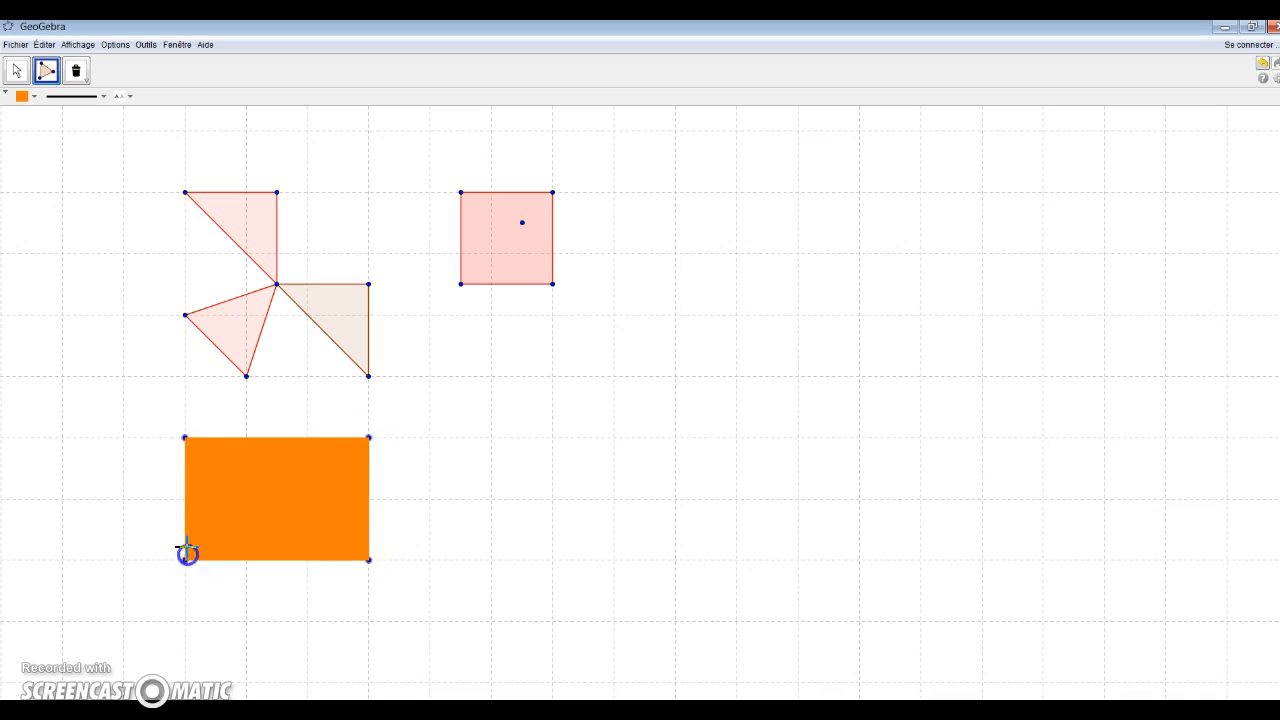
click(184, 437)
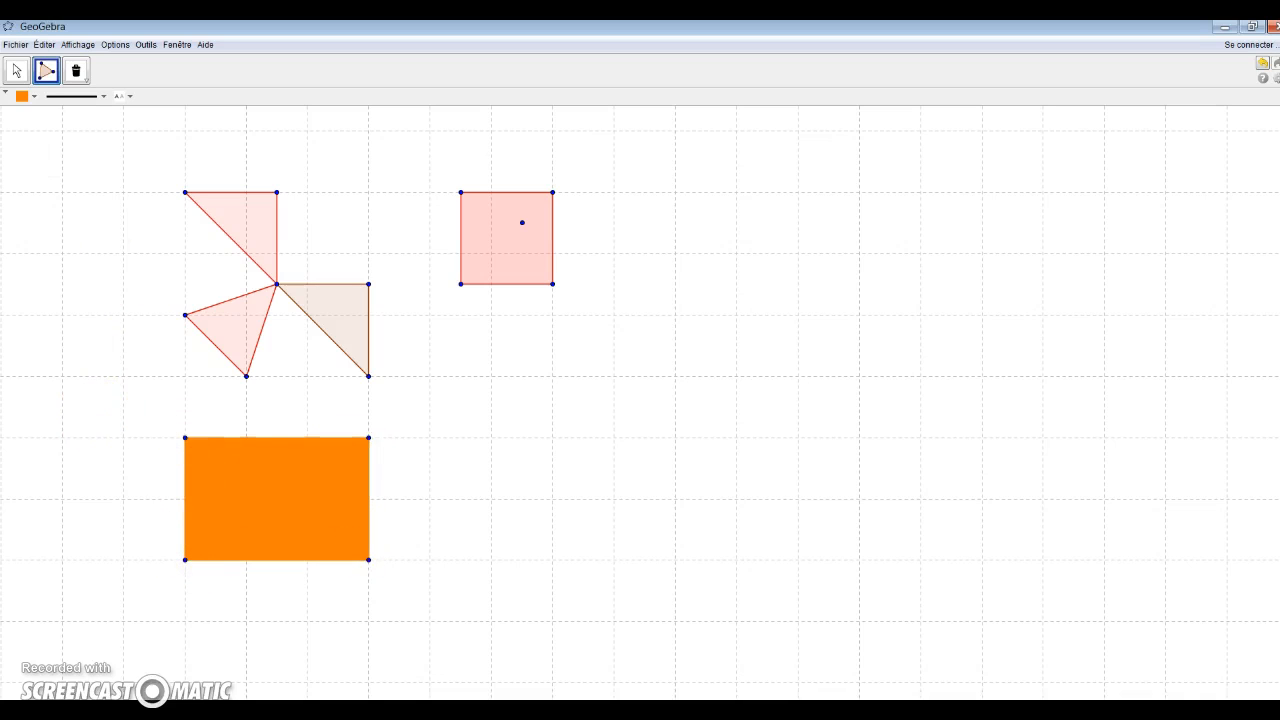
- Select the red square together with its points and raise their opacity to a nearly solid red
scroll(25, 135, up, 1)
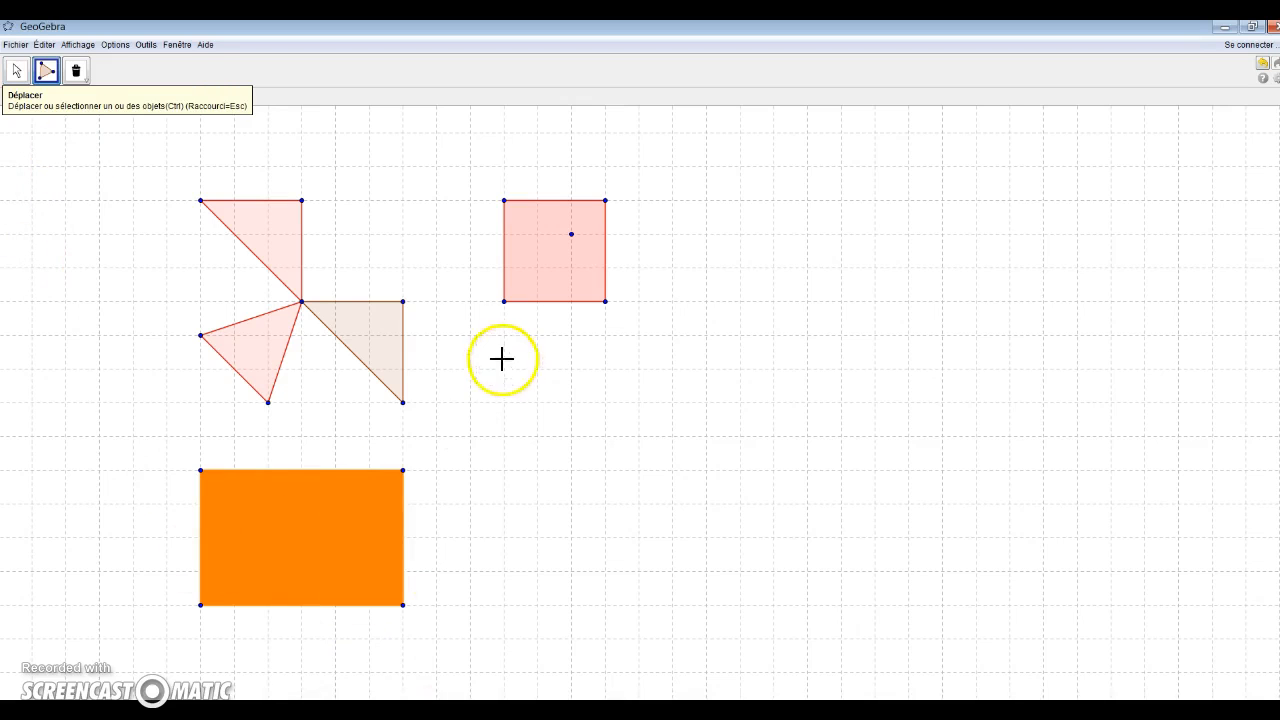
scroll(292, 253, down, 1)
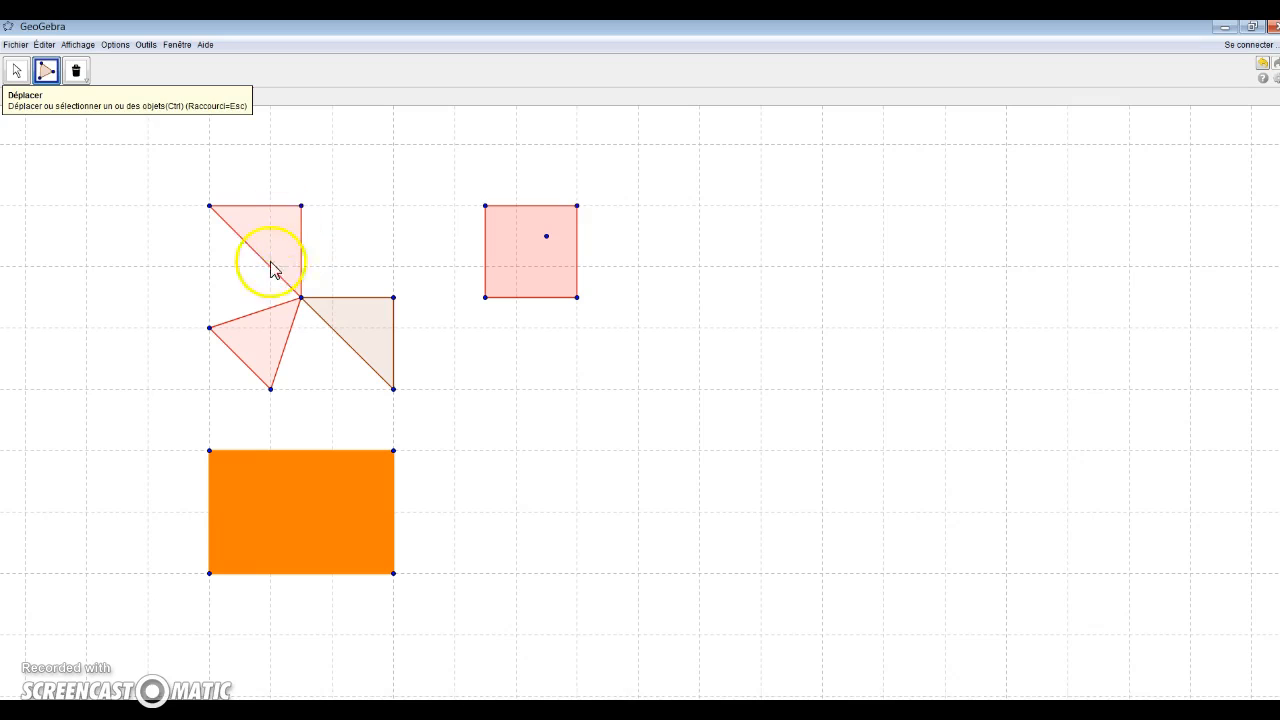
click(6, 93)
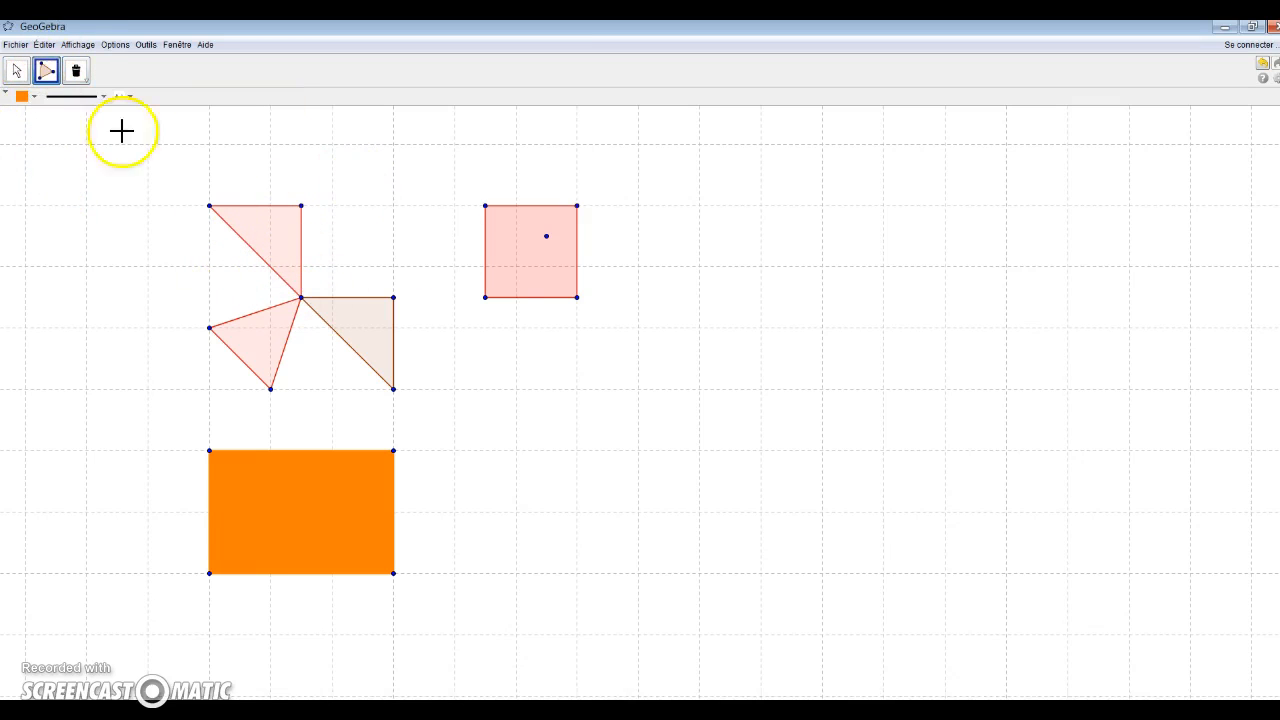
click(14, 69)
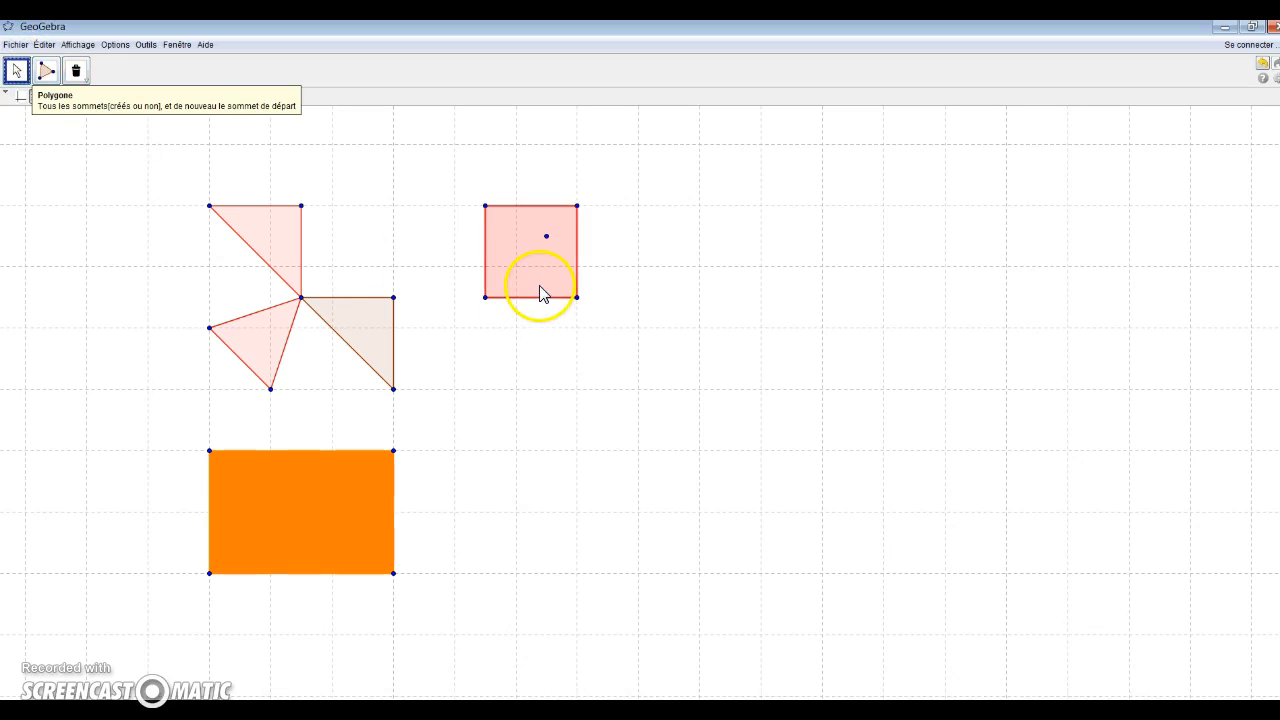
drag(458, 176, 637, 327)
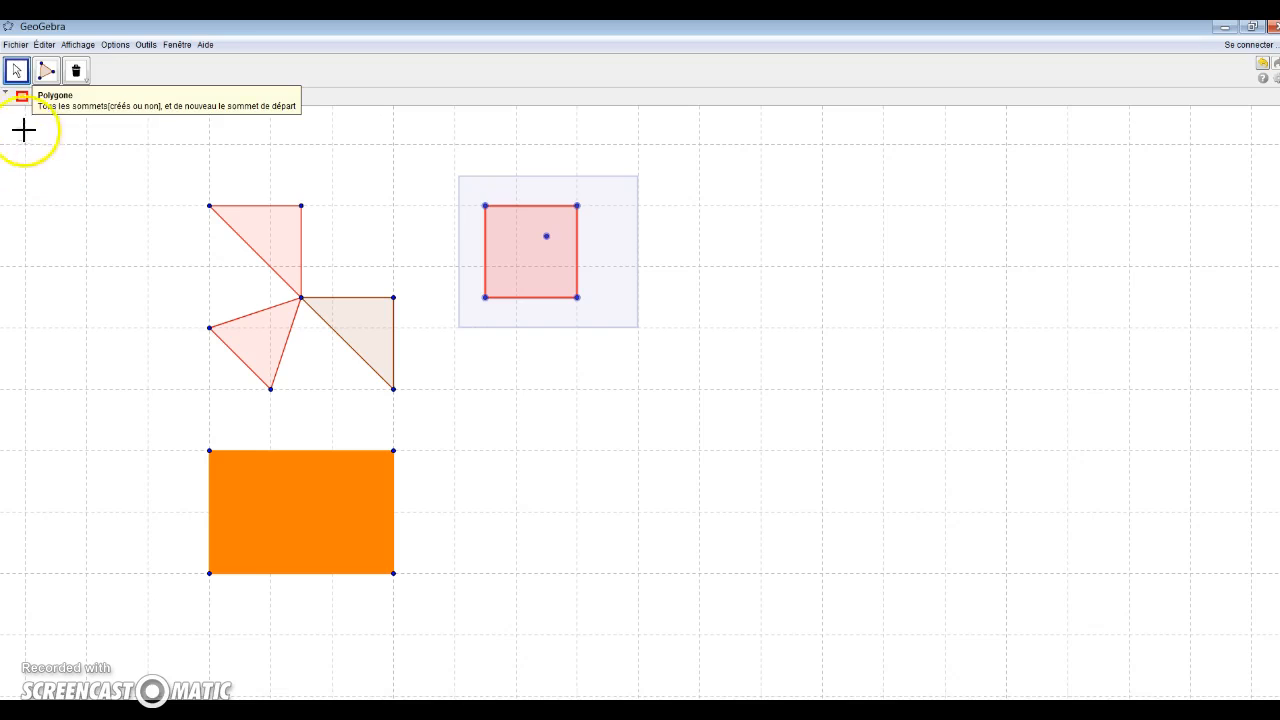
click(33, 98)
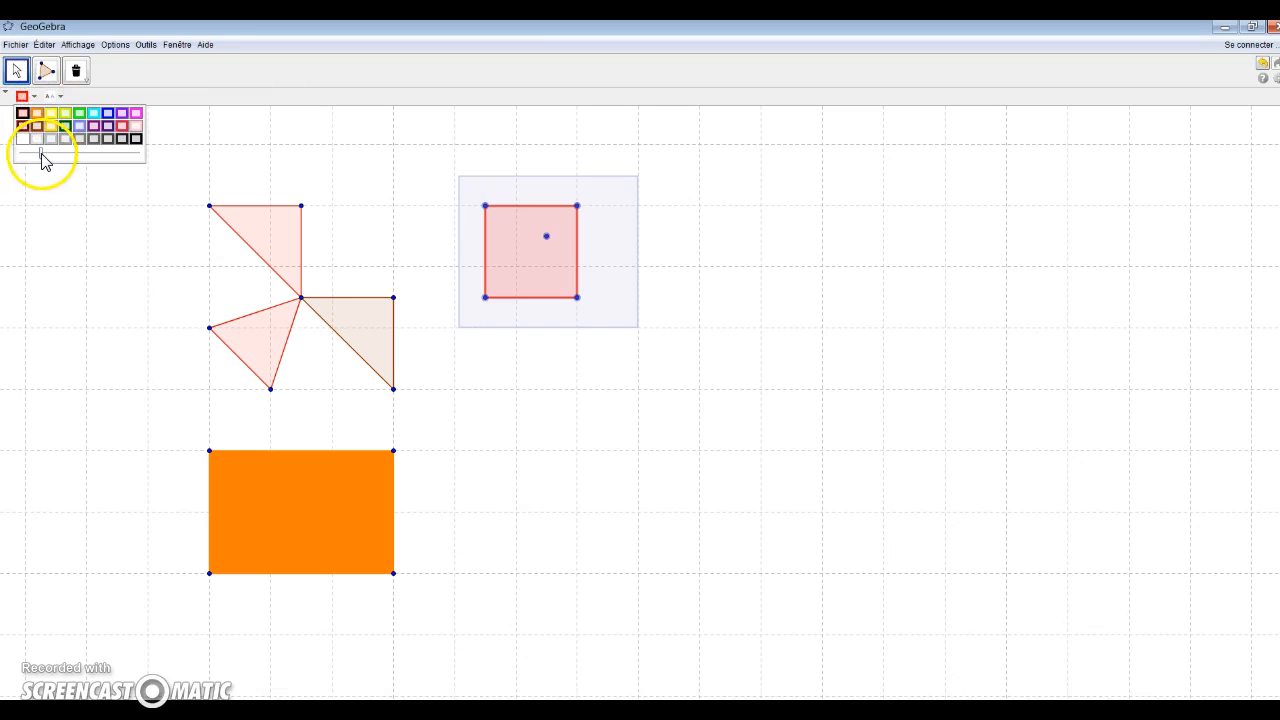
drag(51, 158, 128, 155)
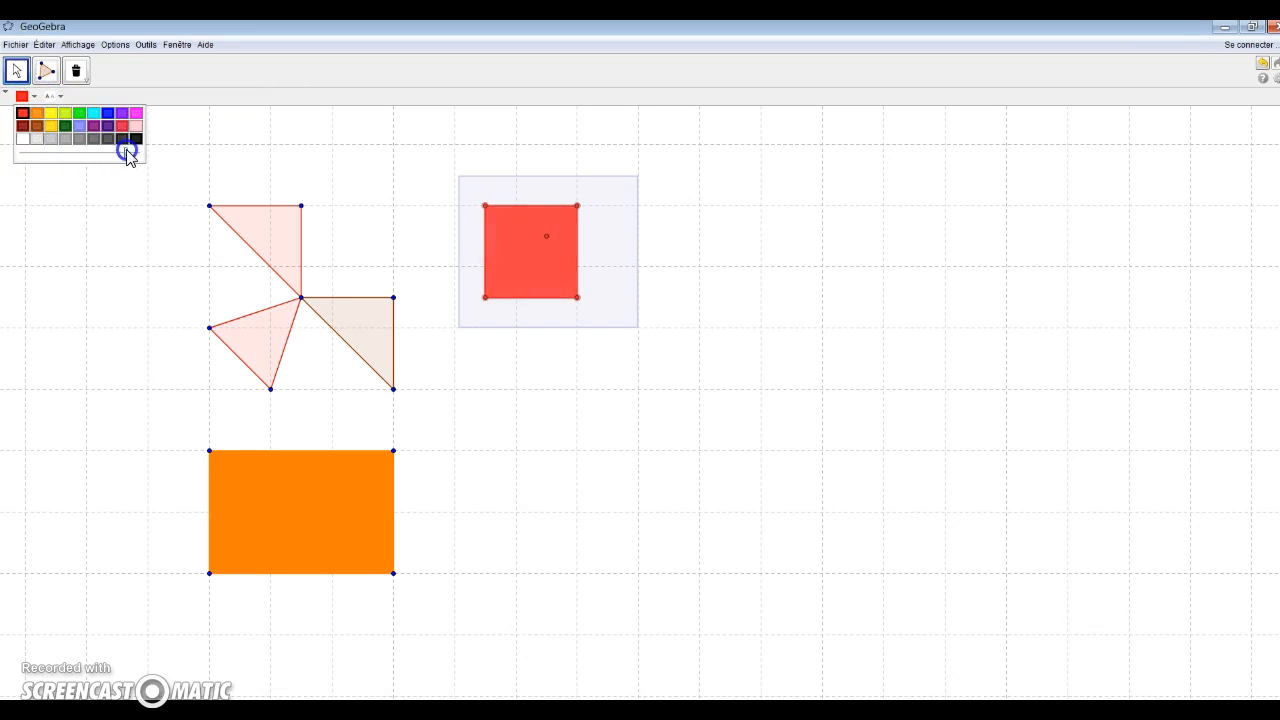
scroll(541, 245, up, 1)
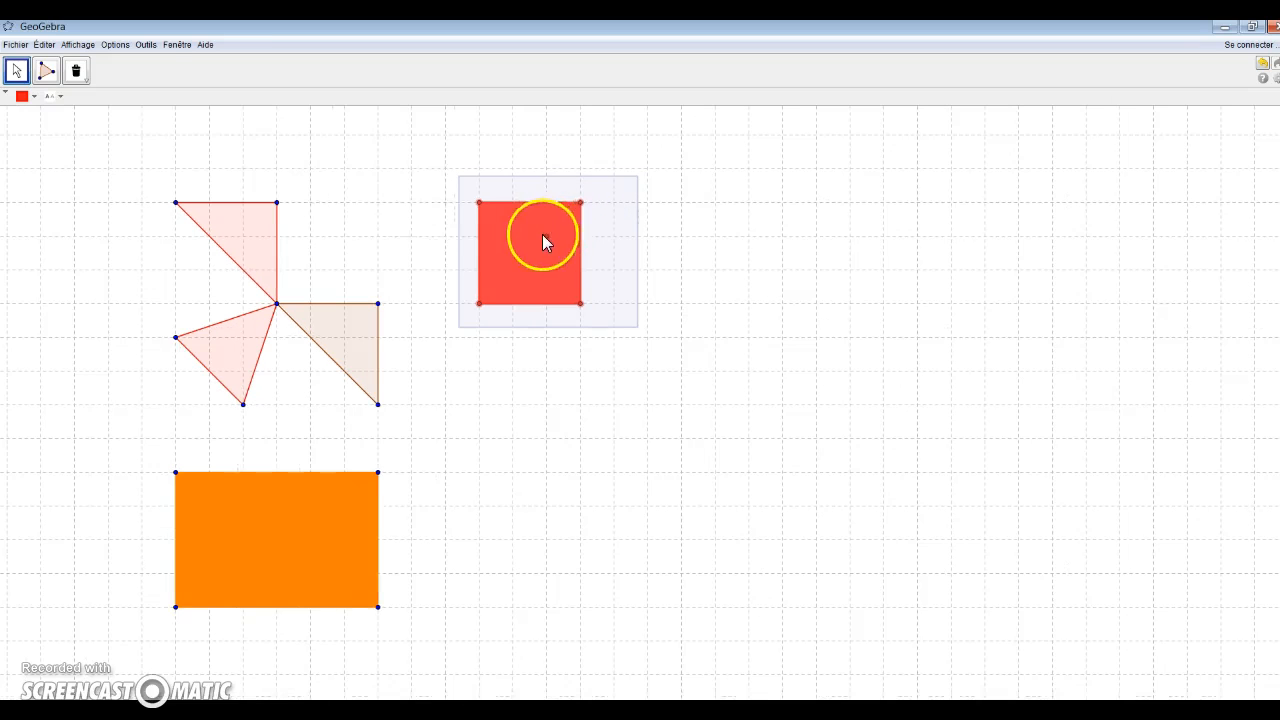
- Pan the drawing area around with the Move Graphics View tool
click(84, 82)
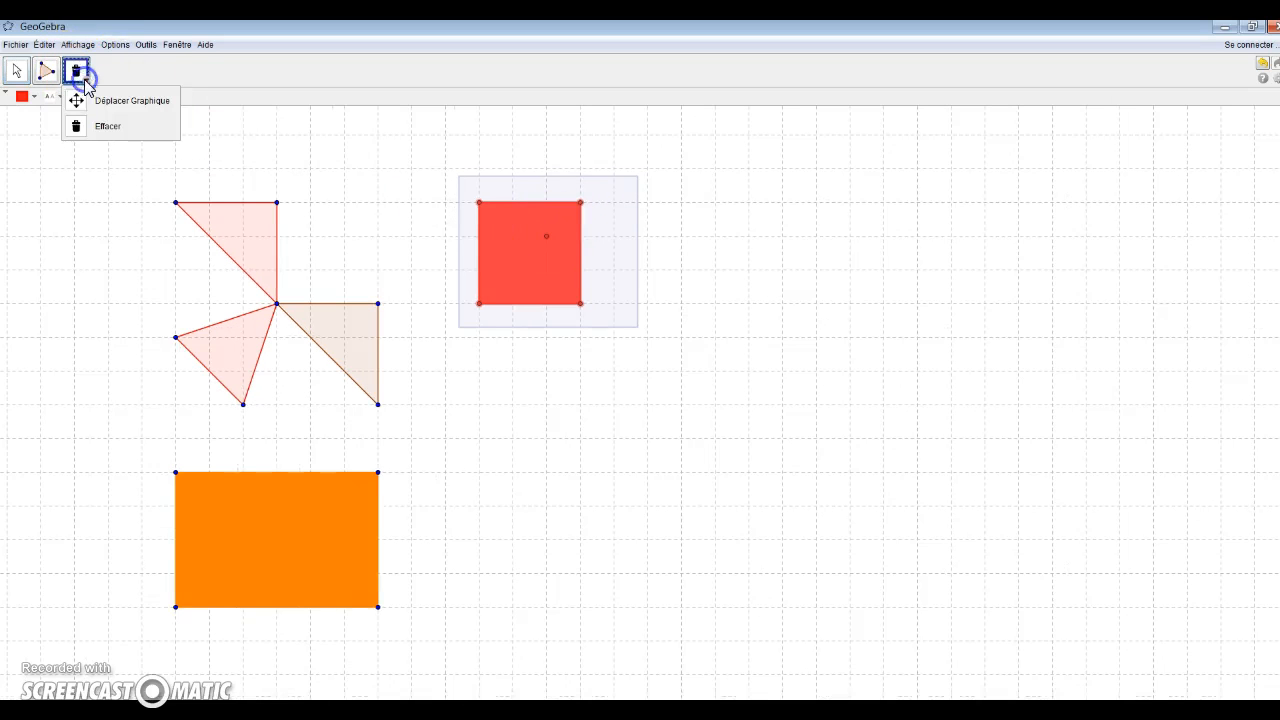
click(78, 128)
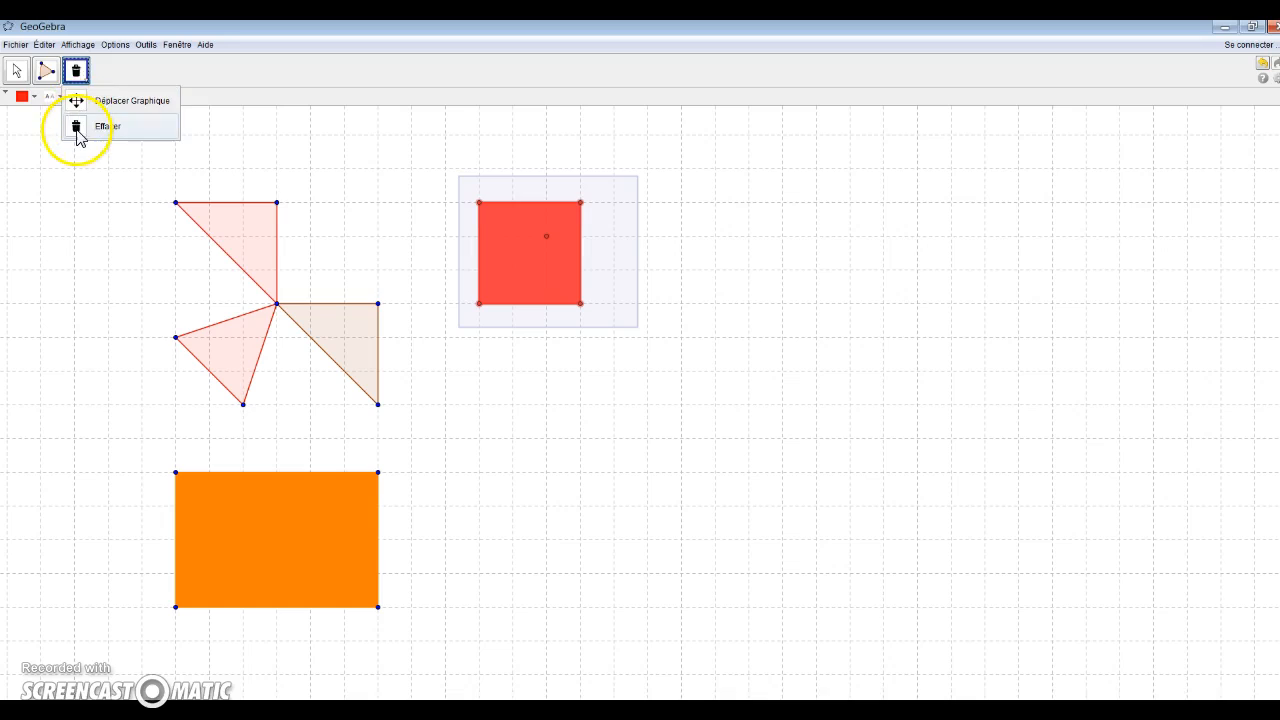
click(76, 101)
drag(546, 277, 506, 277)
drag(606, 403, 671, 379)
drag(740, 274, 711, 263)
- Delete the brown triangle and its two leftover free vertices
click(84, 76)
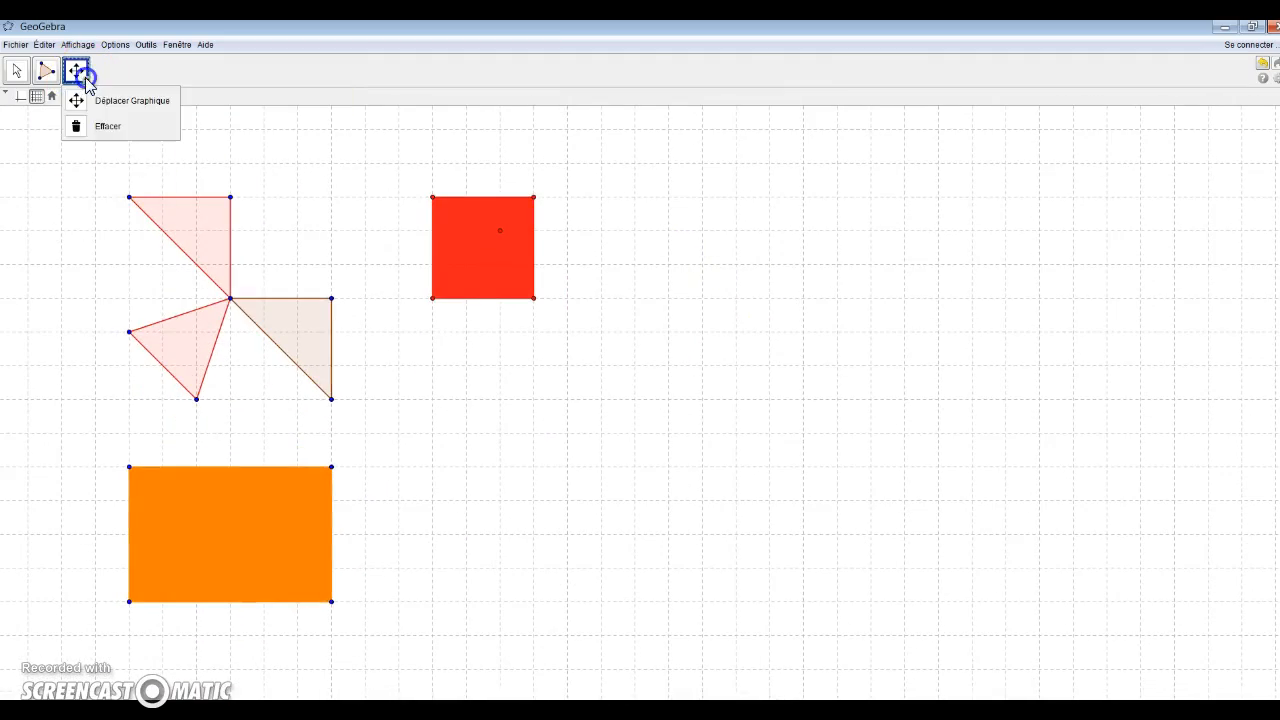
click(80, 127)
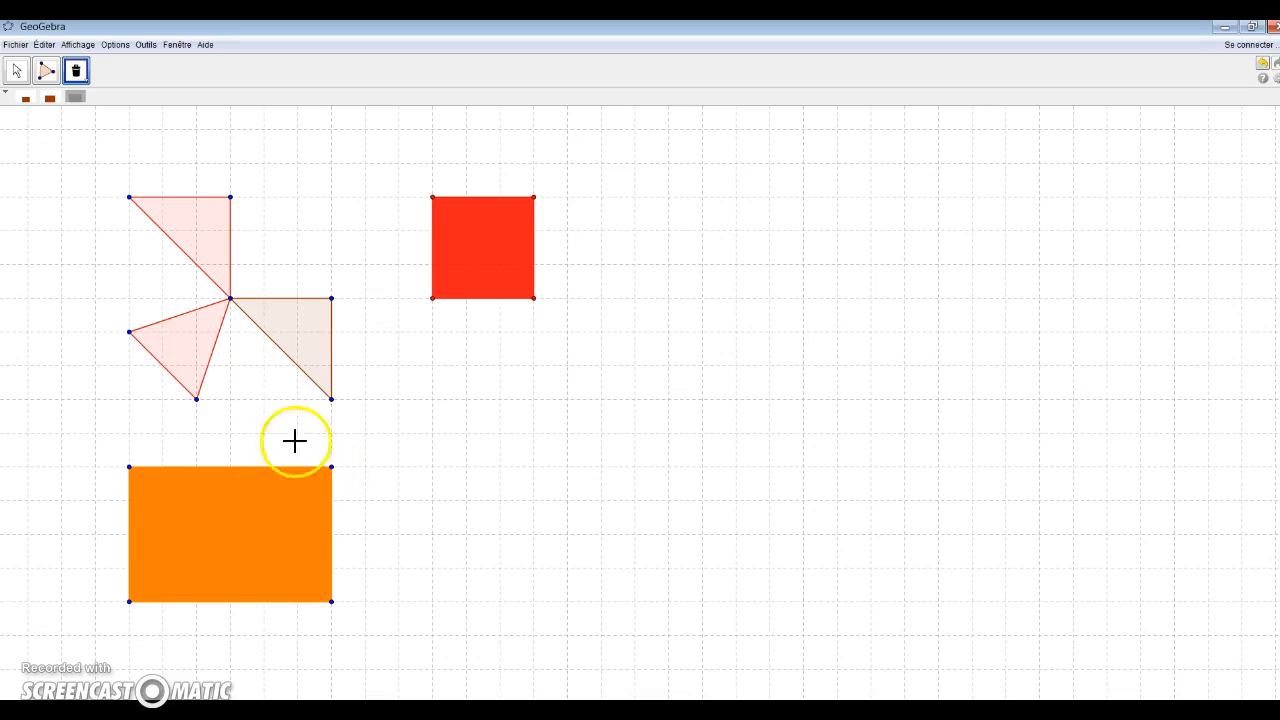
click(277, 346)
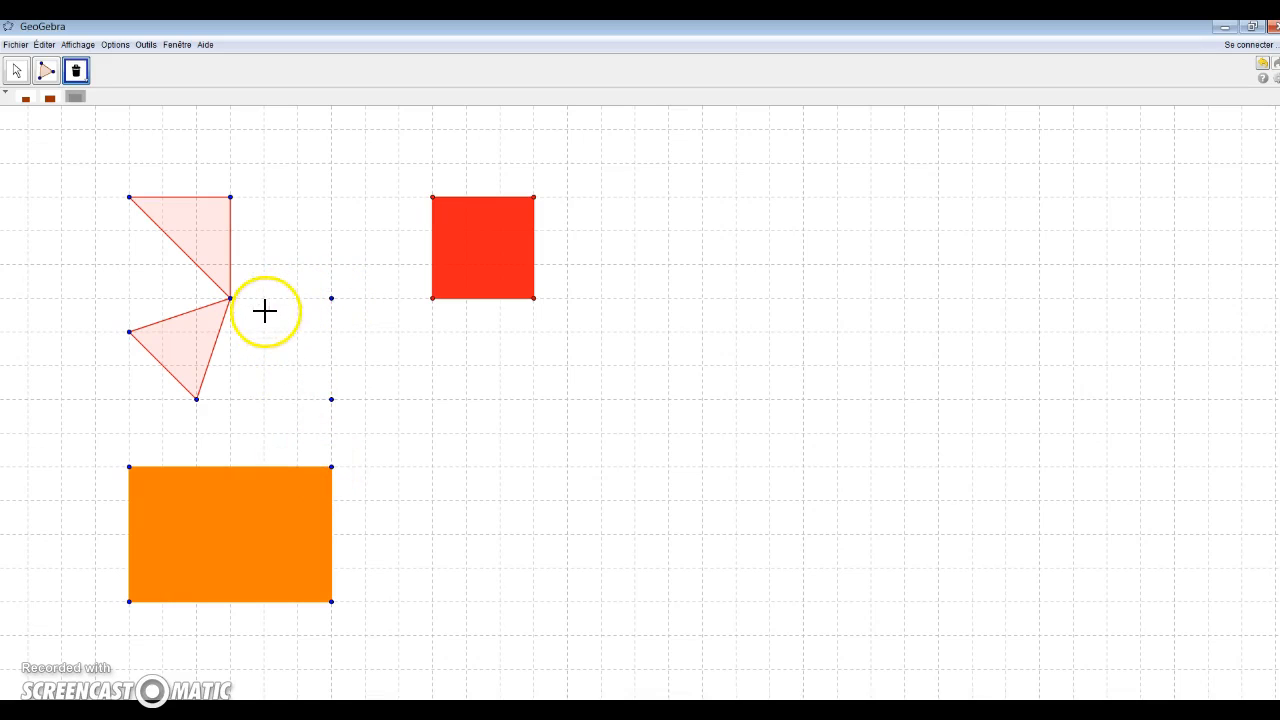
scroll(336, 306, down, 1)
scroll(336, 306, down, 1)
click(331, 298)
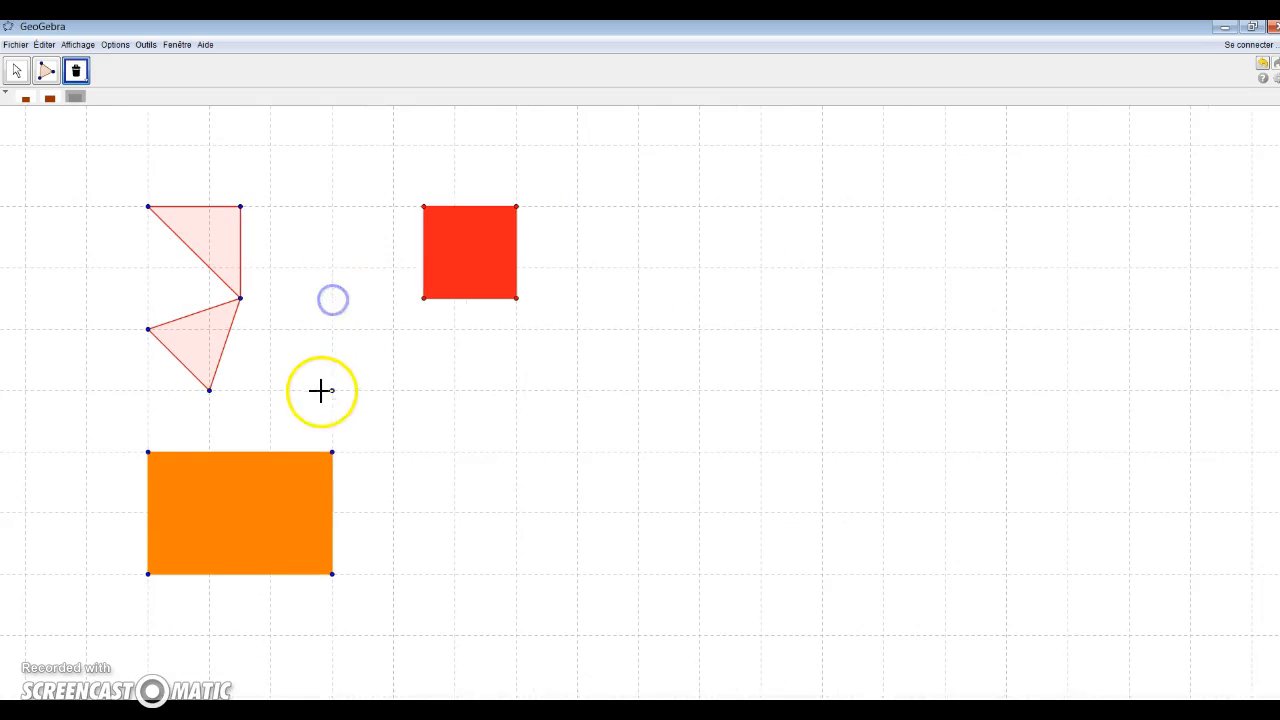
click(331, 389)
- Erase the orange rectangle and all remaining shapes and points, using the largest eraser size to clear the canvas
click(317, 470)
click(332, 452)
click(78, 97)
mouse_move(547, 171)
mouse_down()
mouse_move(363, 258)
mouse_move(368, 362)
mouse_move(178, 676)
mouse_move(132, 559)
mouse_move(180, 289)
mouse_move(125, 201)
mouse_up()
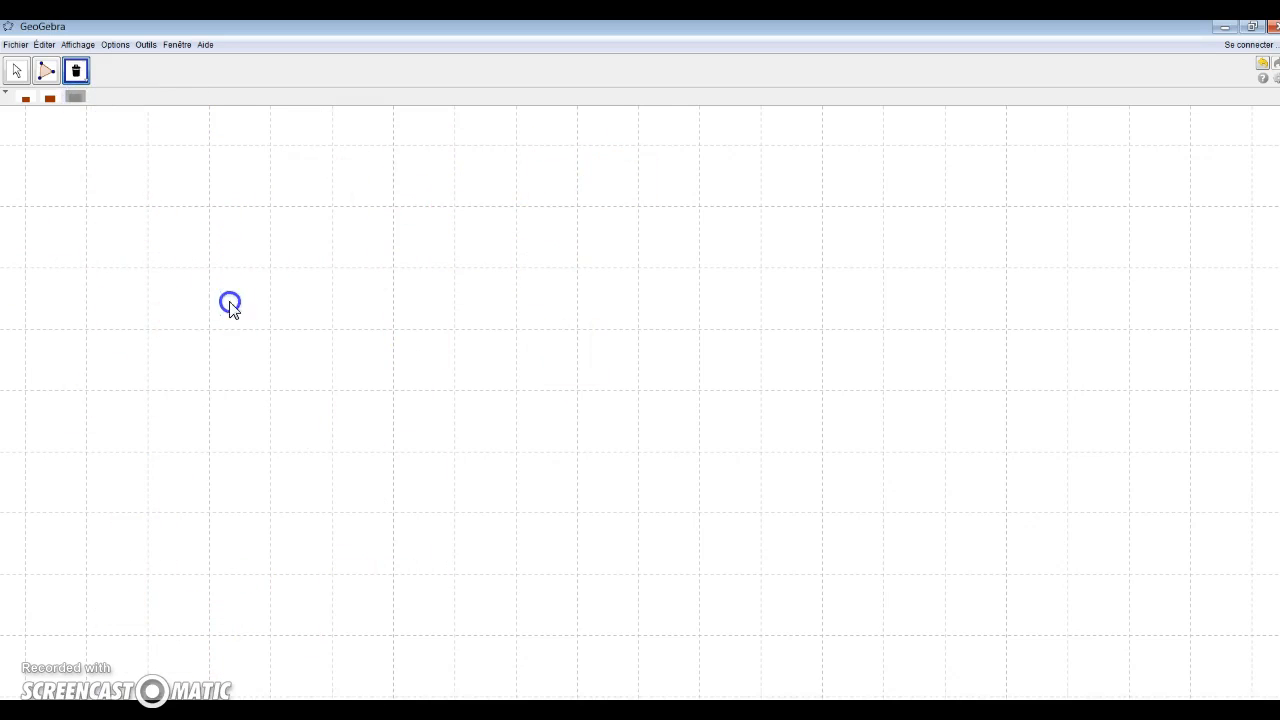
click(45, 70)
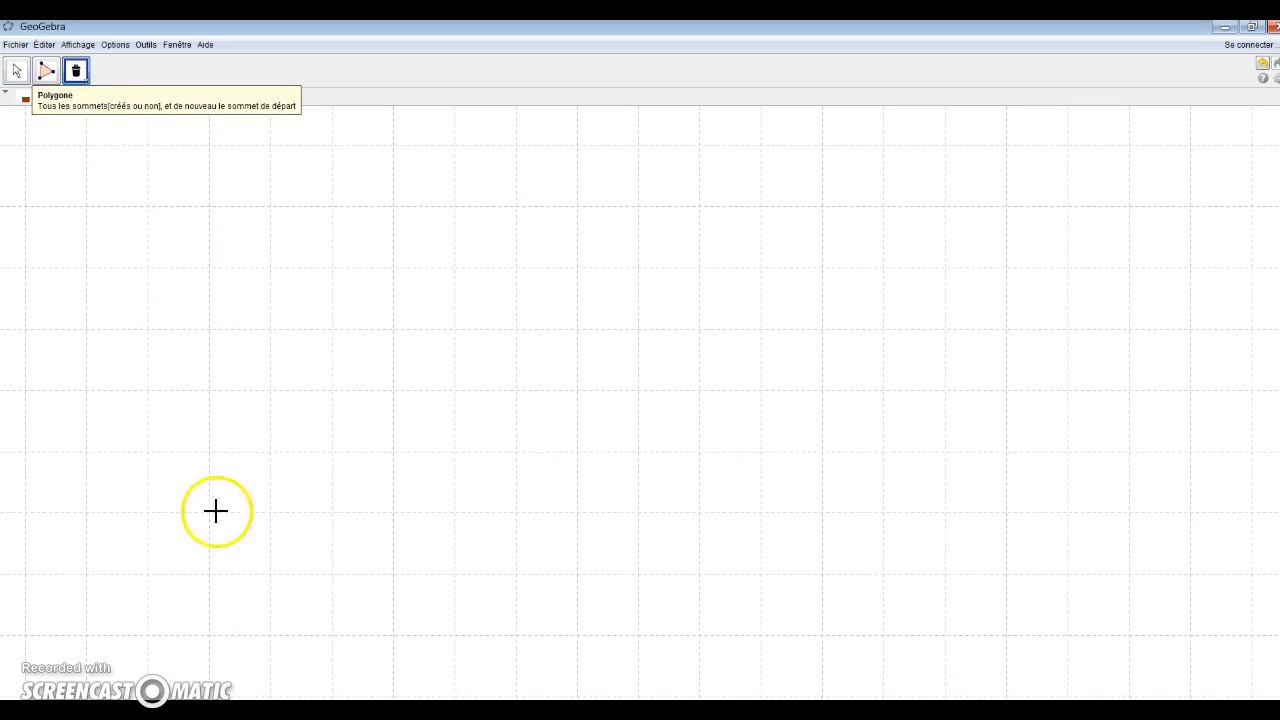